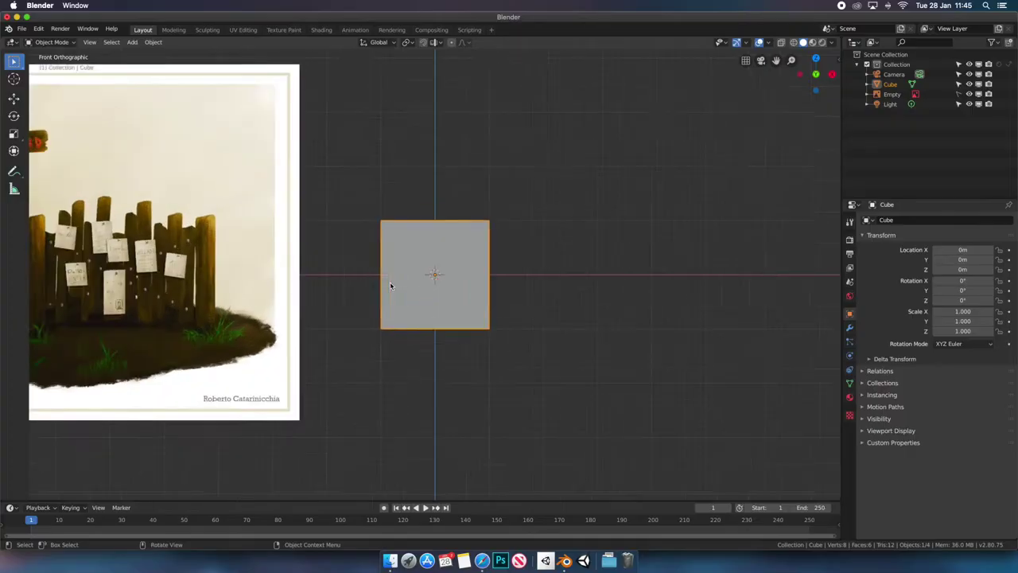
Step: Scale the cube along Y into a tall, narrow post
key(Return)
key(s)
key(y)
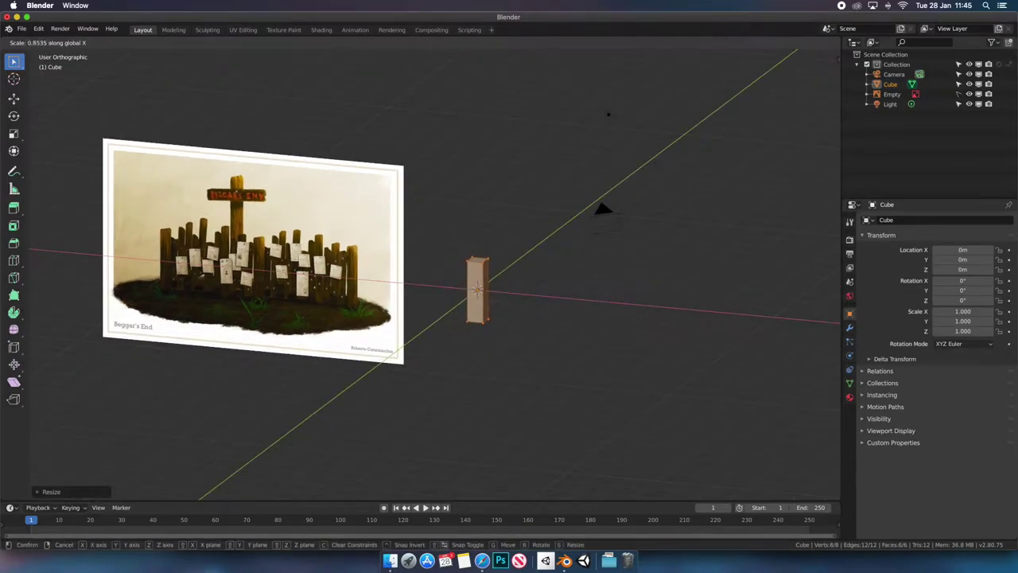
mouse_move(609, 114)
middle_down()
mouse_move(552, 291)
mouse_move(605, 159)
middle_up()
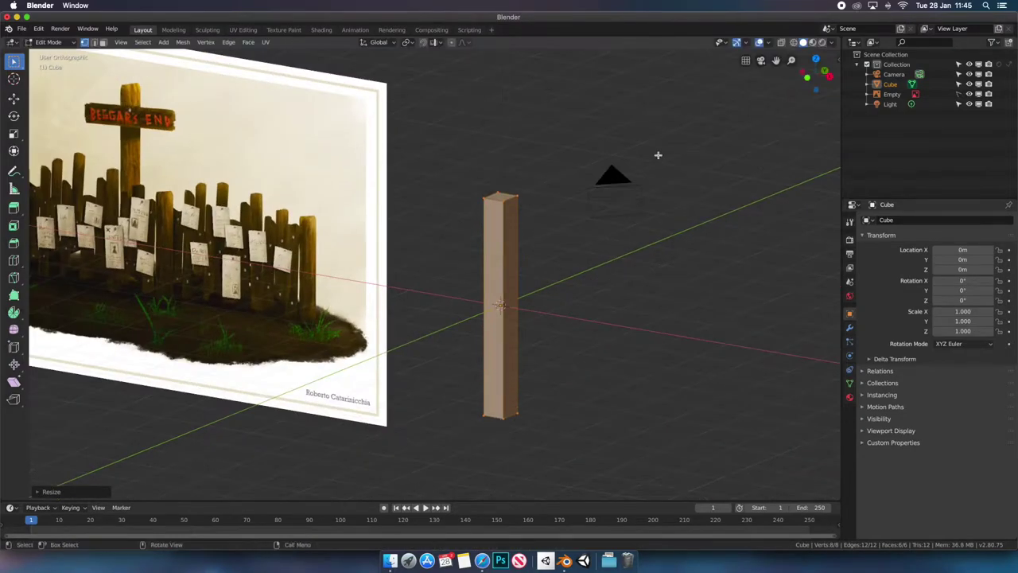
scroll(659, 154, up, 3)
key(Return)
Step: Add a second cube and scale it on X, Z and Y into a thin plank
key(Tab)
key(shift+a)
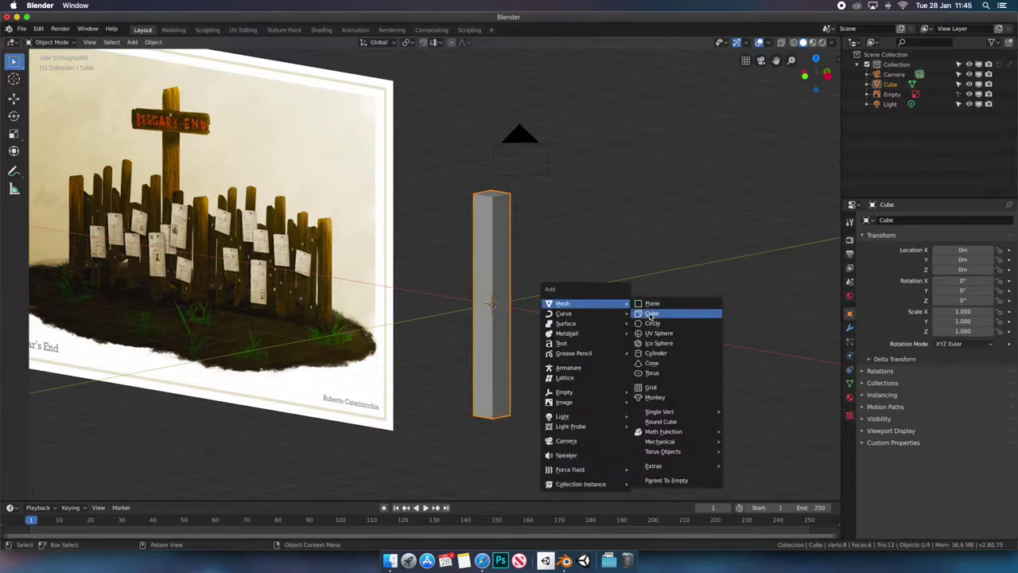
click(660, 311)
key(s)
key(x)
key(Return)
key(s)
key(z)
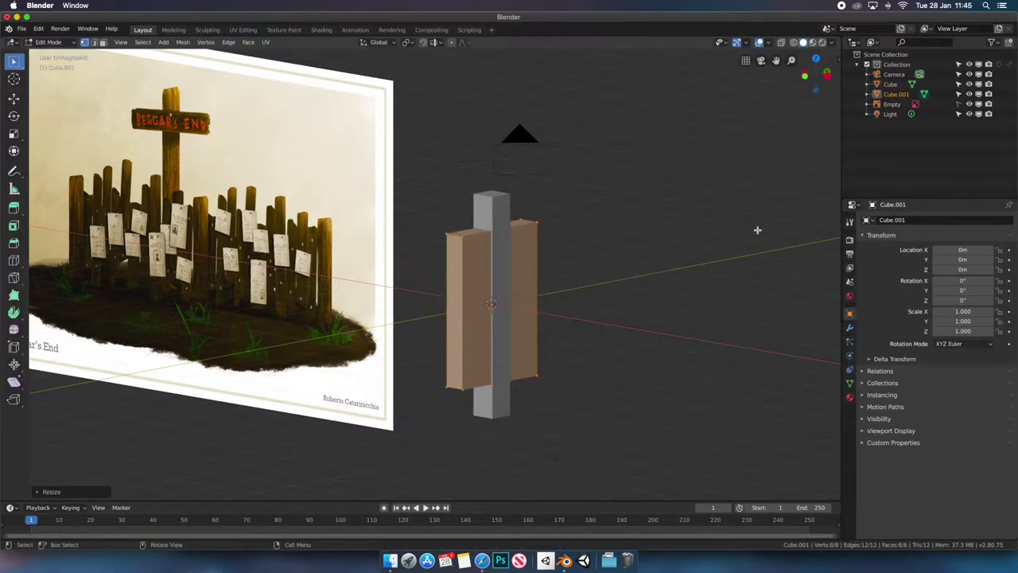
key(Return)
key(s)
key(y)
Step: Move the plank sideways off the post and lower it
key(x)
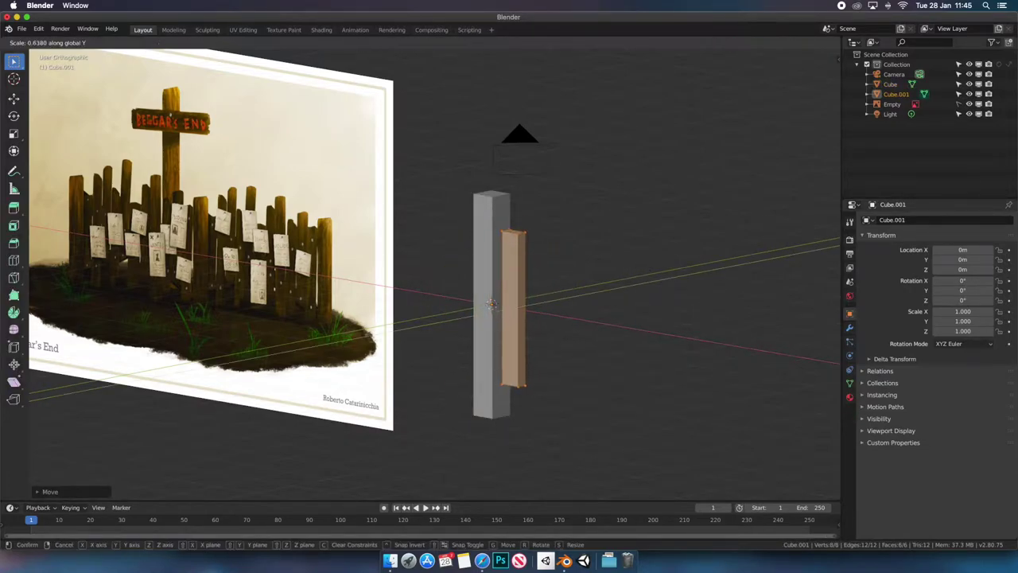
key(Return)
mouse_move(549, 282)
middle_down()
mouse_move(604, 270)
mouse_move(613, 295)
mouse_move(631, 293)
middle_up()
key(g)
key(z)
click(619, 306)
key(Tab)
Step: Select the post and bevel its edges in Edit Mode with Ctrl+B
scroll(621, 295, down, 2)
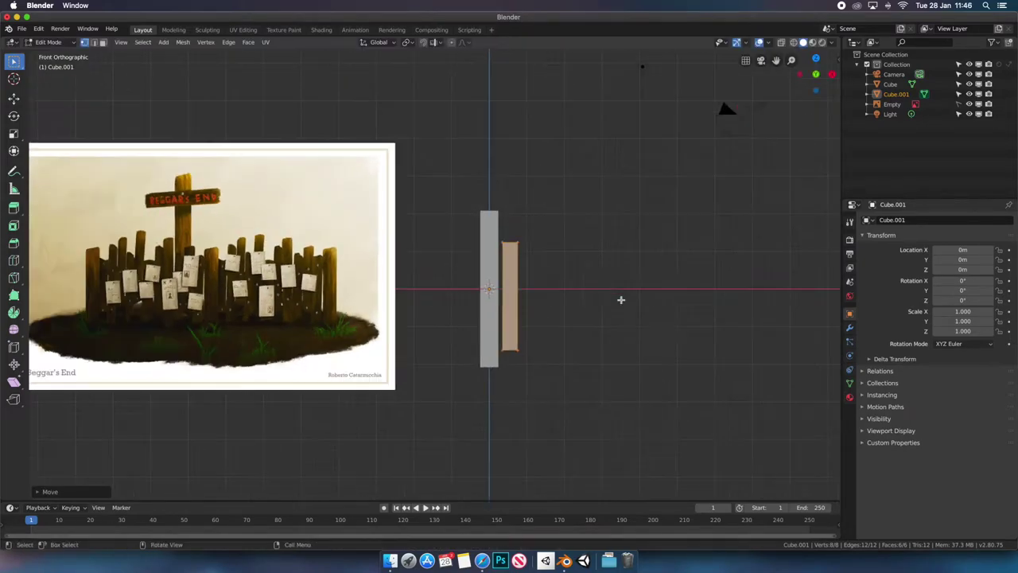
scroll(636, 295, left, 2)
scroll(580, 278, right, 3)
click(509, 267)
middle_drag(509, 266, 546, 268)
key(Tab)
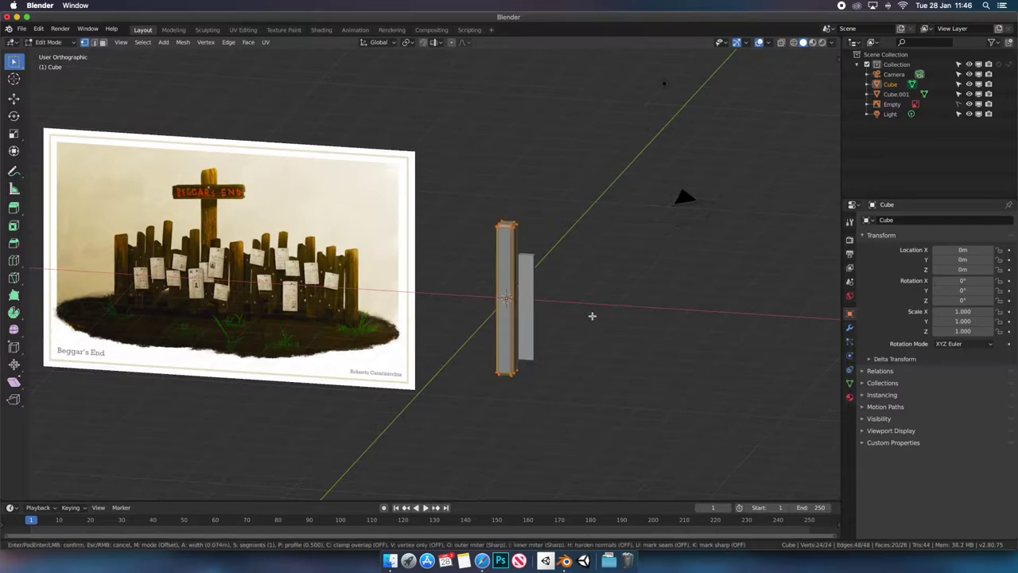
key(ctrl+b)
Step: Confirm the post's bevel, go to the Sculpting workspace and hide the plank
click(592, 320)
middle_drag(592, 320, 557, 302)
click(207, 30)
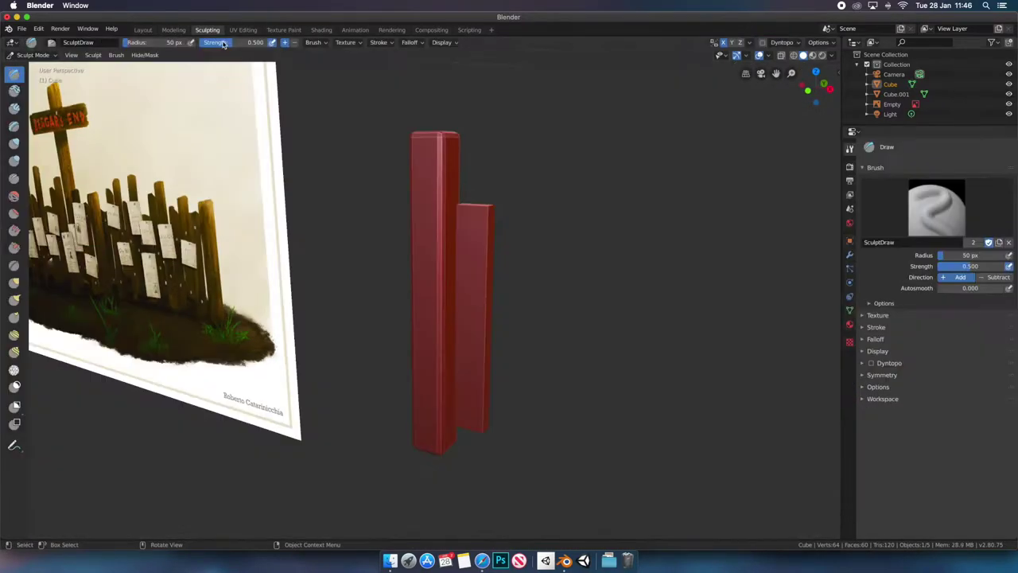
middle_drag(477, 278, 557, 263)
click(1009, 94)
middle_drag(636, 239, 677, 230)
Step: Enable Dyntopo and flatten and dent the post's edges with the Flatten brush
click(782, 42)
click(762, 42)
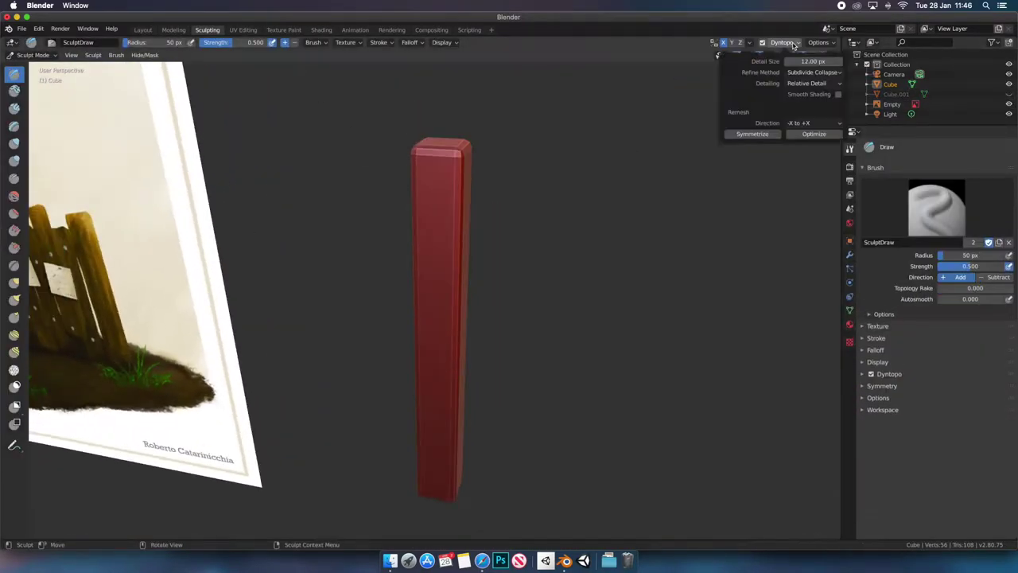
click(814, 83)
key(shift+t)
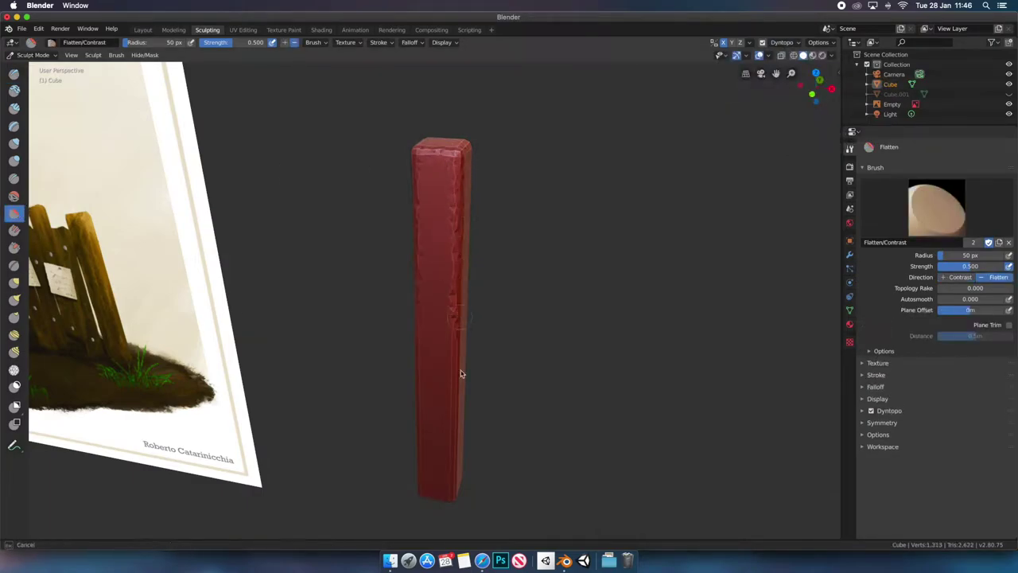
mouse_move(459, 165)
middle_down()
mouse_move(396, 228)
mouse_move(402, 163)
mouse_move(389, 297)
middle_up()
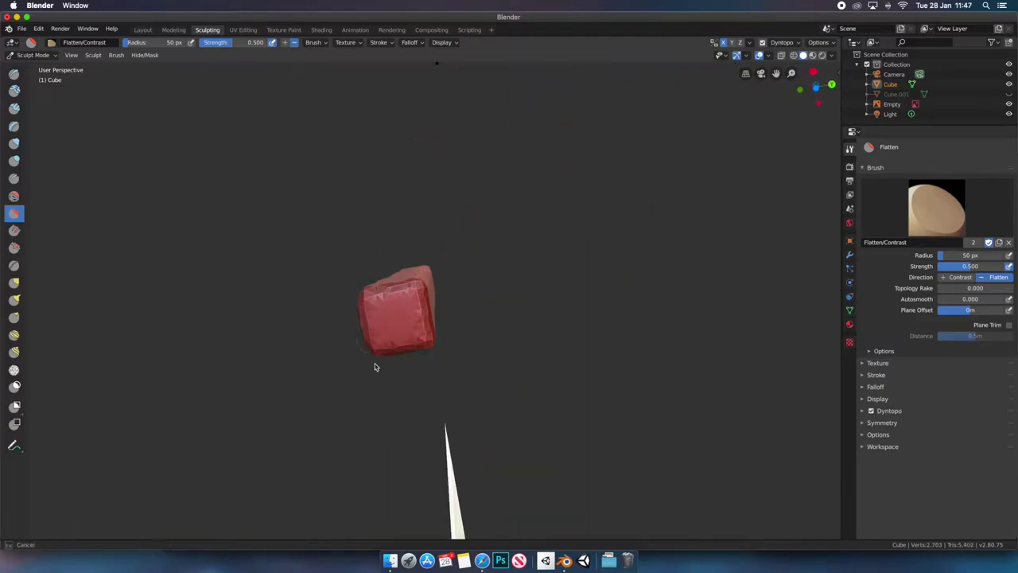
middle_drag(434, 355, 491, 281)
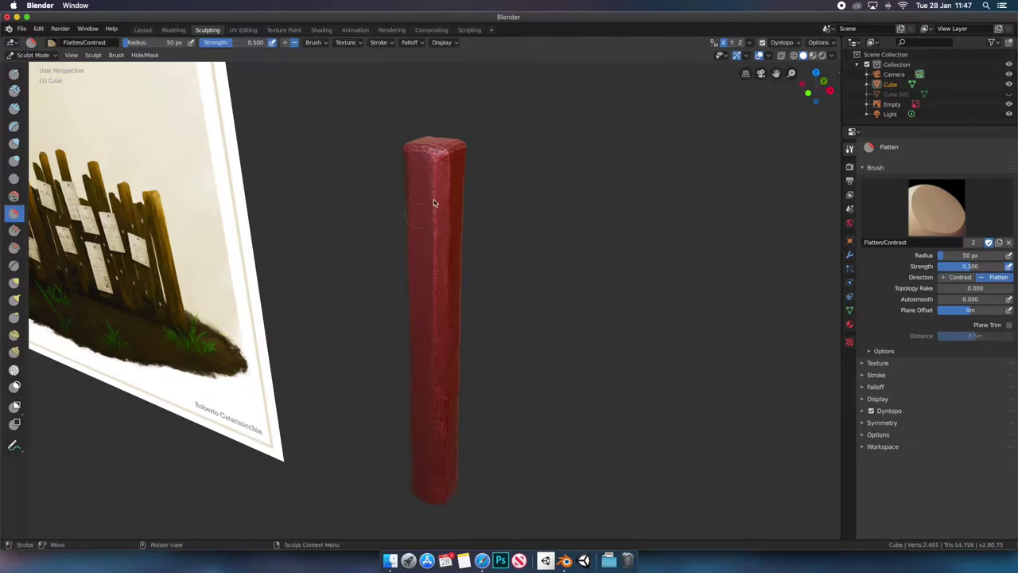
mouse_move(434, 203)
middle_down()
mouse_move(529, 220)
mouse_move(446, 203)
mouse_move(445, 180)
middle_up()
middle_drag(442, 464, 424, 420)
mouse_move(447, 464)
middle_down()
mouse_move(454, 368)
mouse_move(424, 218)
middle_up()
Step: Carve wood-grain creases into the post with the Crease brush, then return to Layout
click(13, 179)
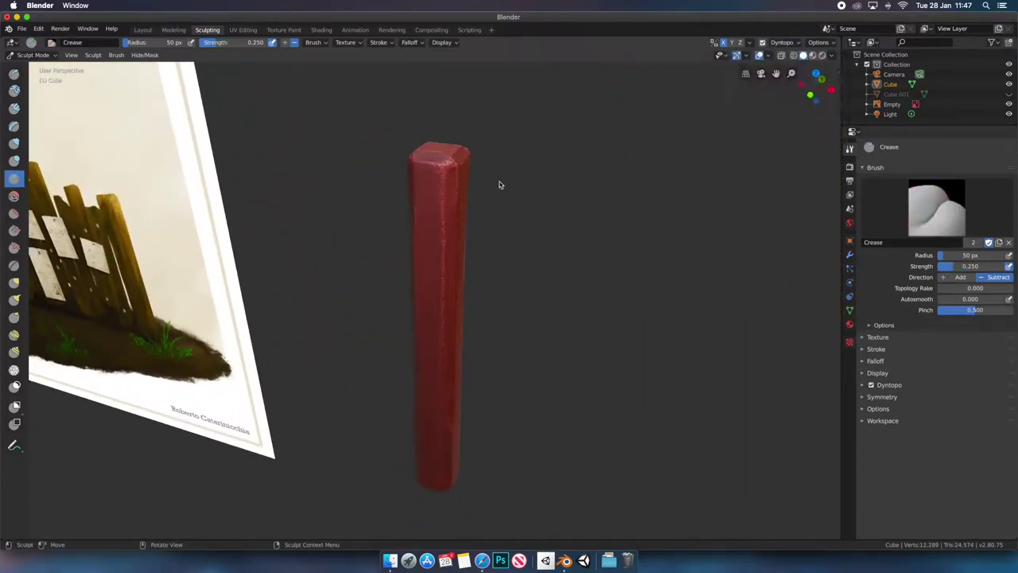
key(KP_1)
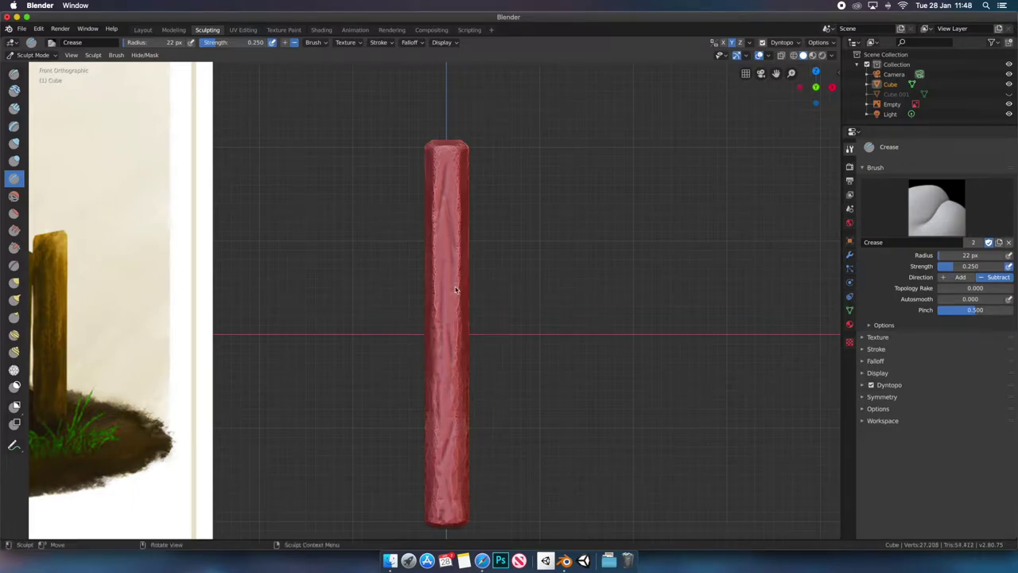
middle_drag(458, 279, 413, 199)
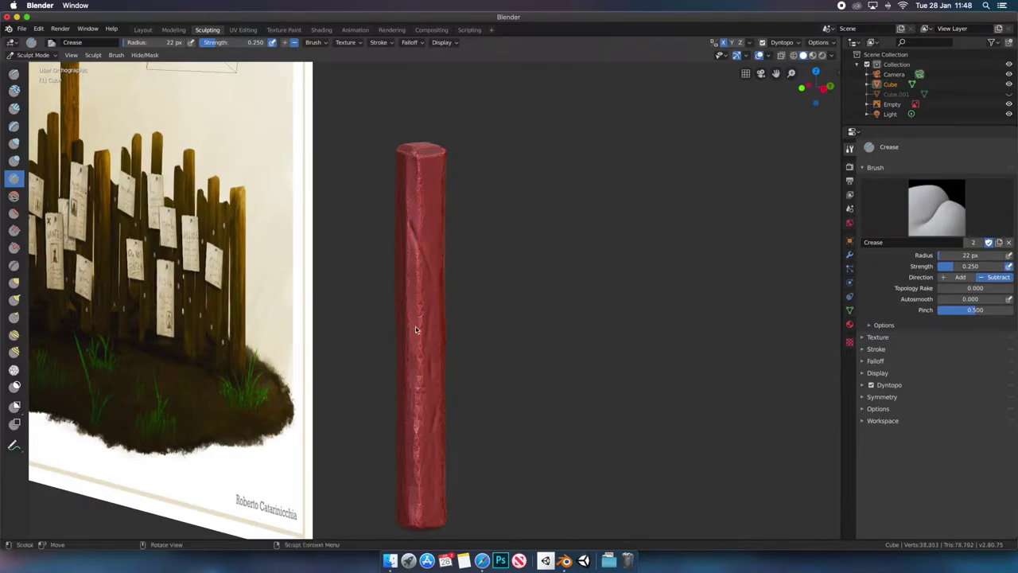
mouse_move(415, 175)
middle_down()
mouse_move(462, 255)
mouse_move(459, 285)
middle_up()
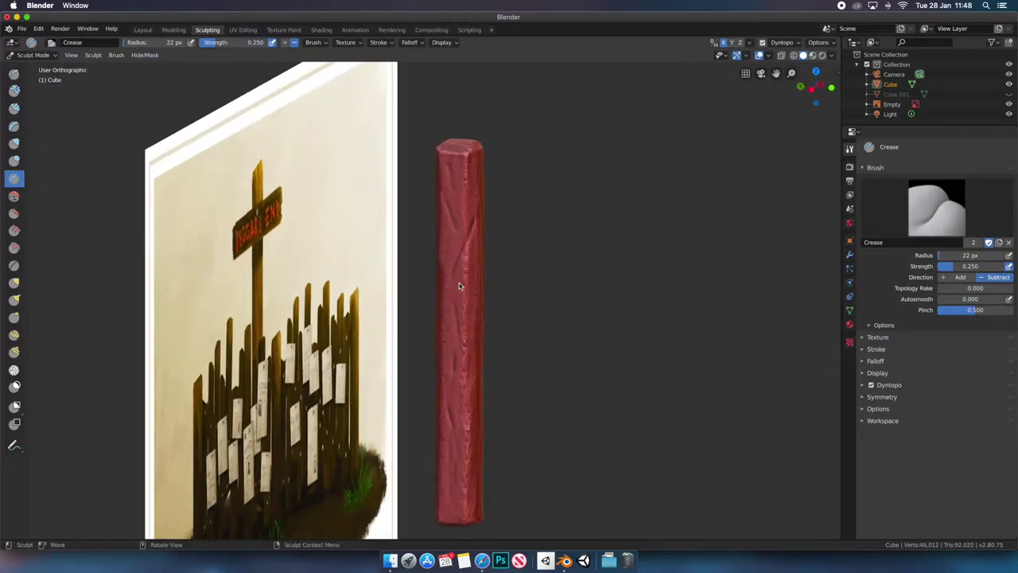
mouse_move(471, 163)
middle_down()
mouse_move(456, 191)
mouse_move(416, 166)
mouse_move(443, 252)
mouse_move(444, 314)
mouse_move(477, 326)
mouse_move(511, 318)
middle_up()
mouse_move(442, 261)
middle_down()
mouse_move(412, 482)
mouse_move(432, 238)
mouse_move(334, 198)
middle_up()
click(142, 30)
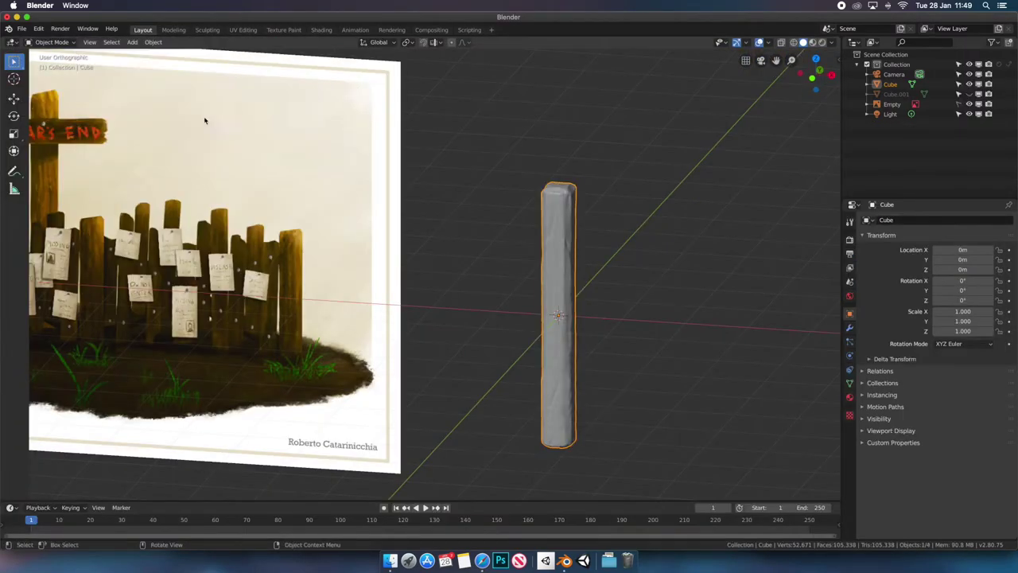
Step: Unhide and select the plank in the Sculpting workspace
mouse_move(205, 120)
alt+middle_down()
mouse_move(580, 278)
mouse_move(641, 279)
alt+middle_up()
click(969, 94)
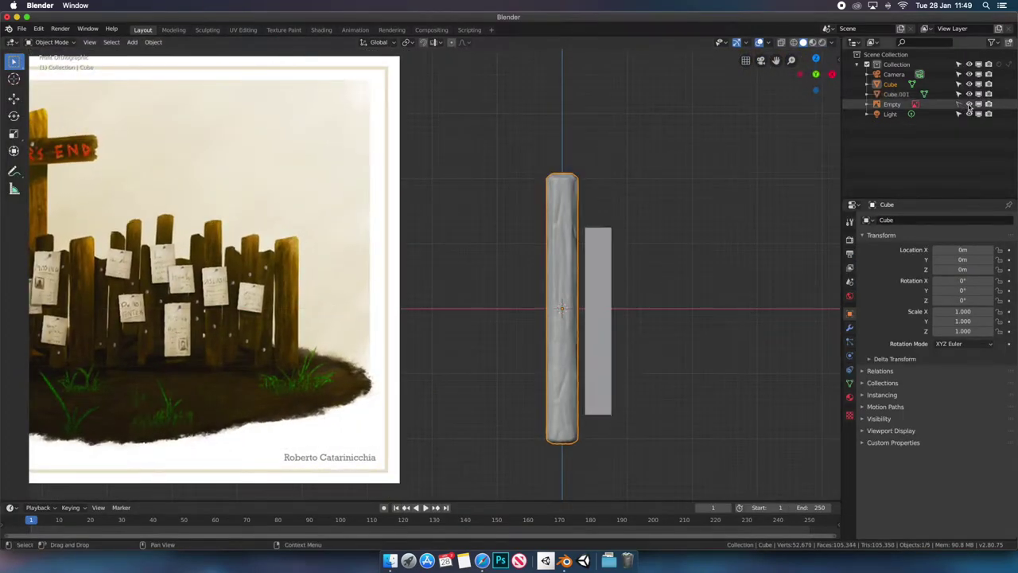
click(896, 94)
click(207, 30)
middle_drag(541, 291, 544, 292)
Step: Bevel the plank's edges with Ctrl+B in Edit Mode
key(Tab)
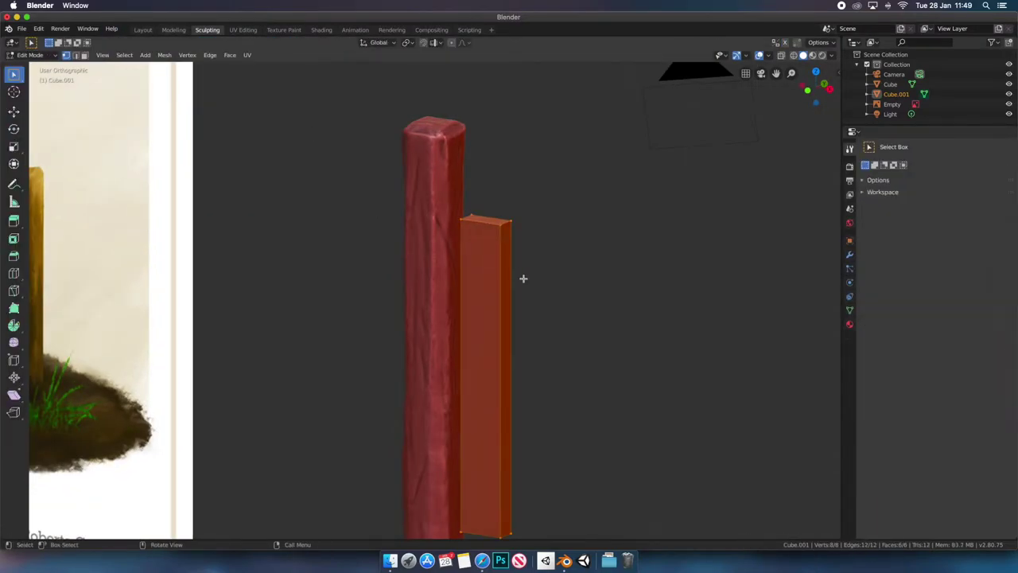
key(ctrl+b)
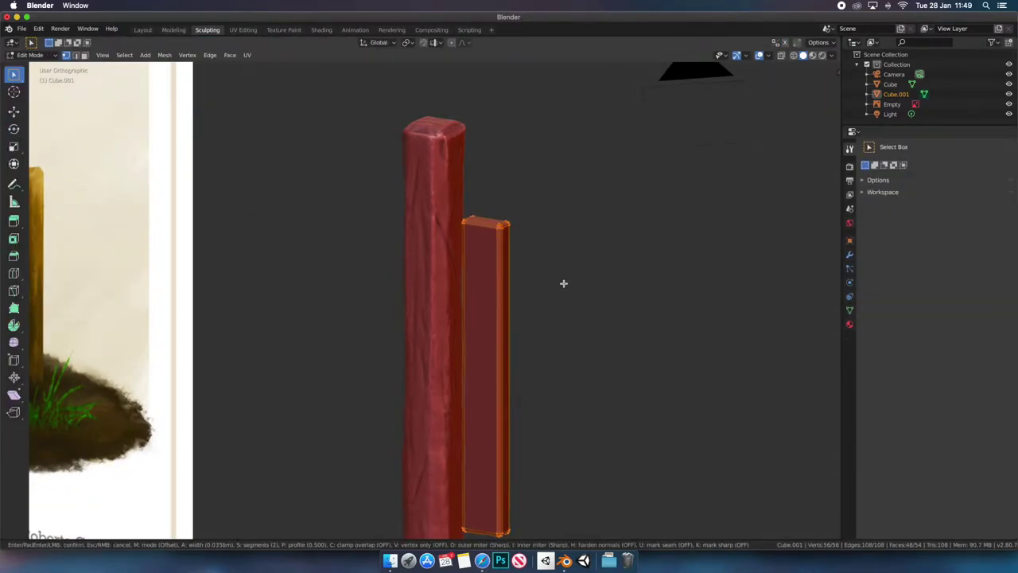
click(561, 284)
key(Tab)
scroll(566, 254, up, 3)
scroll(565, 255, down, 3)
Step: Enable Dyntopo on the plank and roughen its edges with the Flatten brush
click(782, 42)
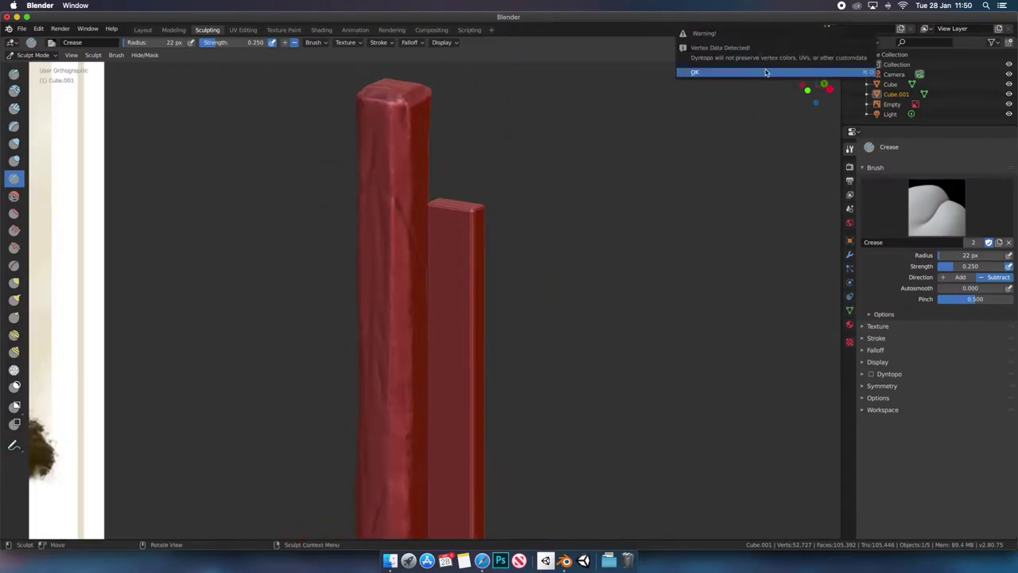
scroll(475, 215, down, 4)
scroll(475, 216, up, 4)
click(14, 213)
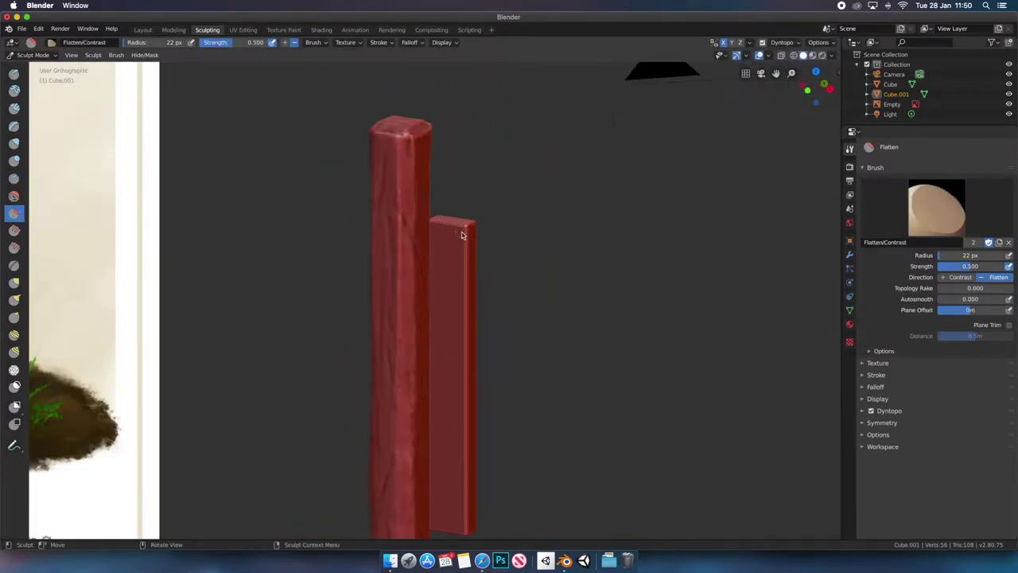
drag(461, 231, 465, 270)
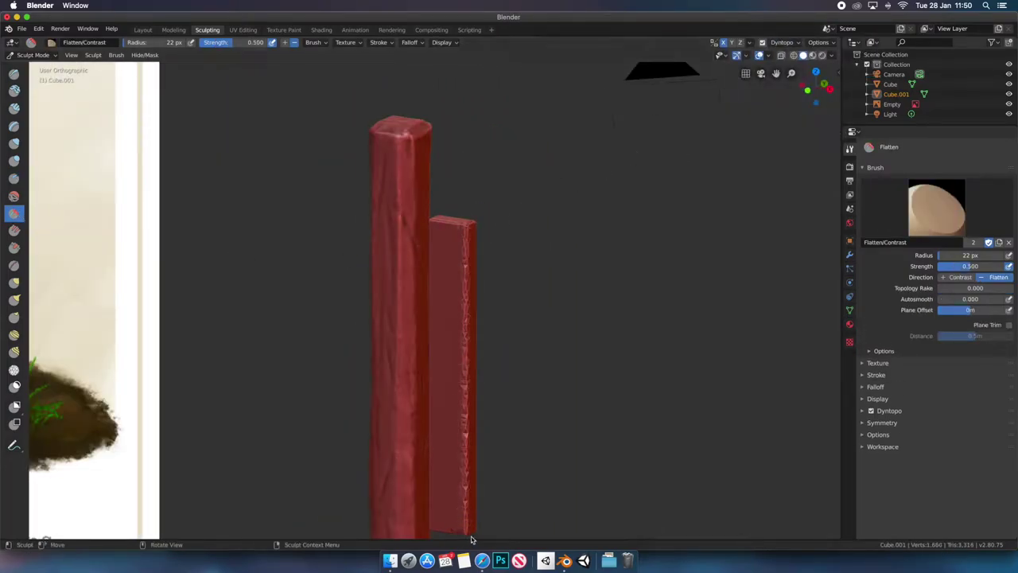
mouse_move(459, 230)
middle_down()
mouse_move(461, 242)
mouse_move(364, 282)
mouse_move(362, 369)
middle_up()
mouse_move(383, 211)
middle_down()
mouse_move(428, 225)
mouse_move(424, 255)
mouse_move(483, 230)
middle_up()
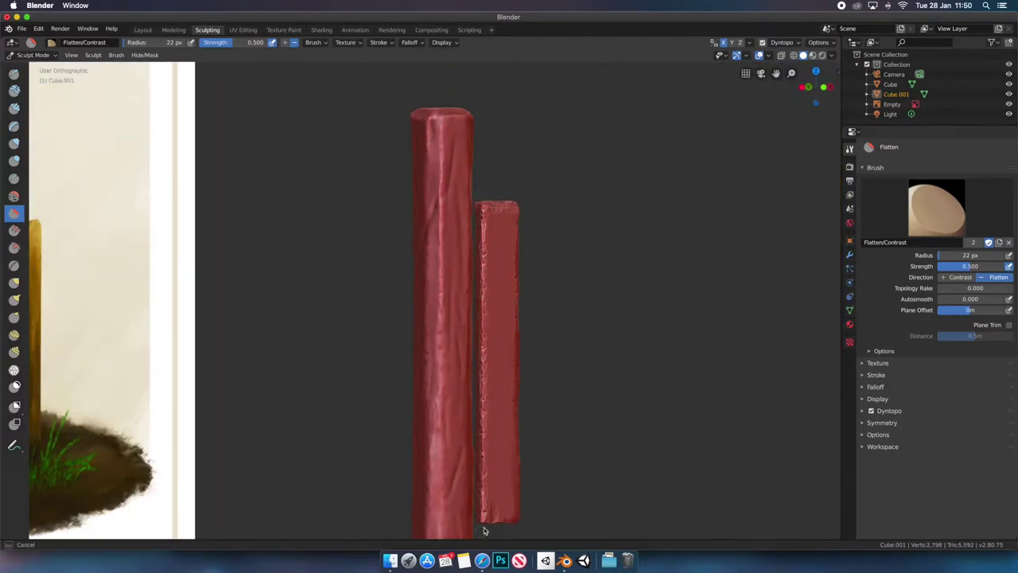
mouse_move(479, 293)
middle_down()
mouse_move(525, 254)
mouse_move(496, 199)
mouse_move(358, 432)
mouse_move(473, 466)
mouse_move(493, 429)
middle_up()
Step: Carve wood-grain creases into the plank with the Crease brush
click(787, 43)
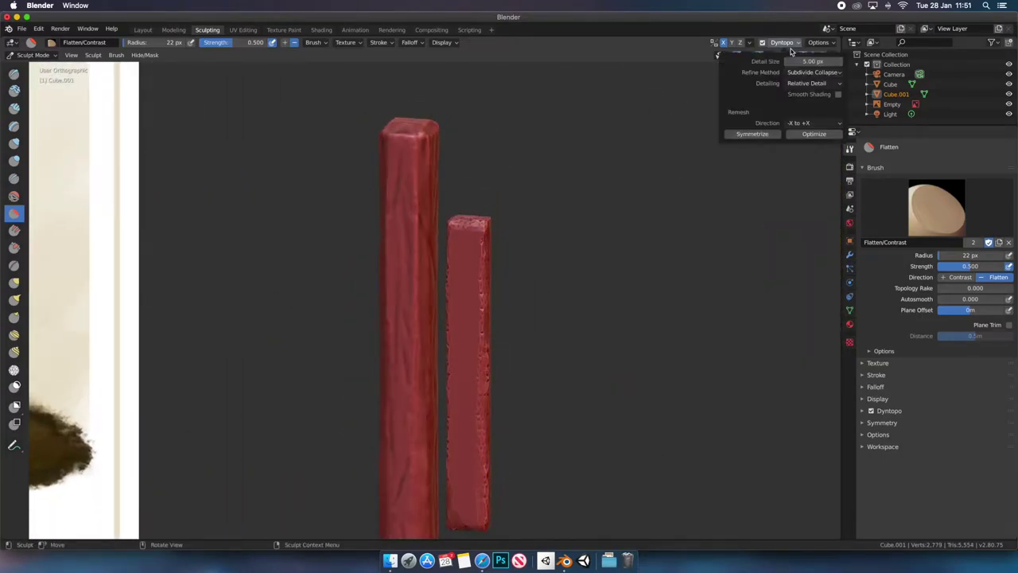
key(shift+c)
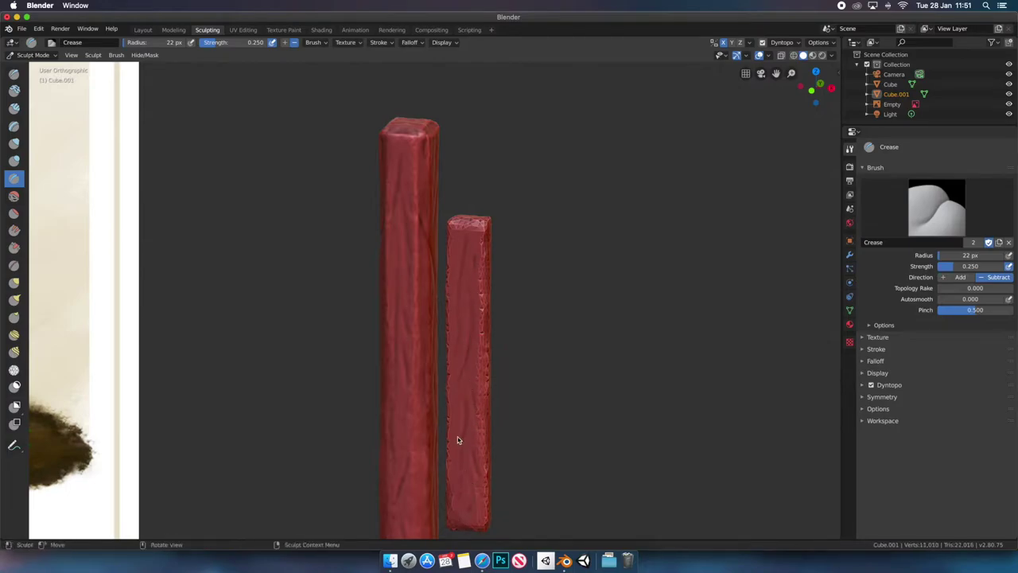
middle_drag(489, 412, 469, 213)
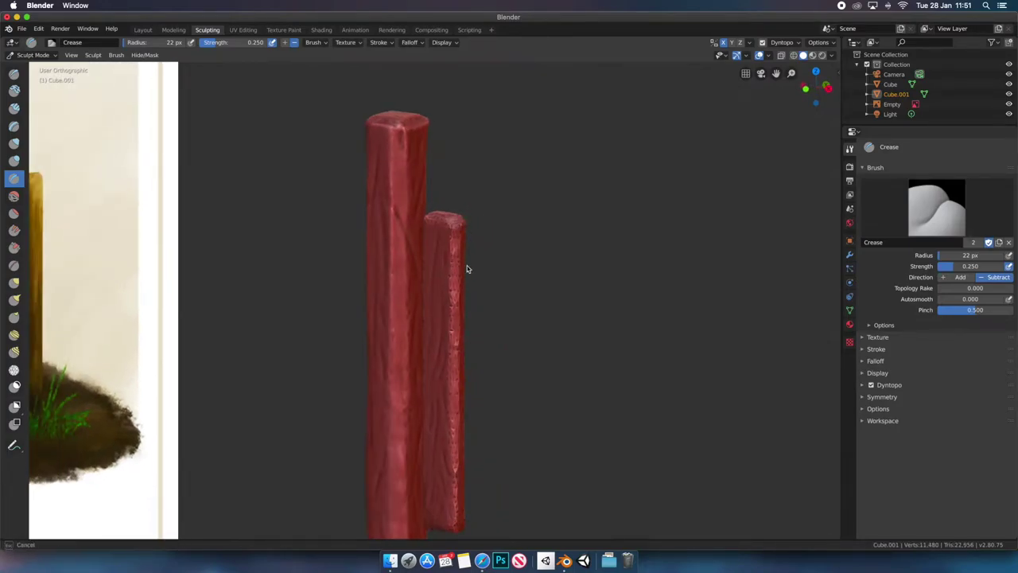
middle_drag(468, 269, 377, 321)
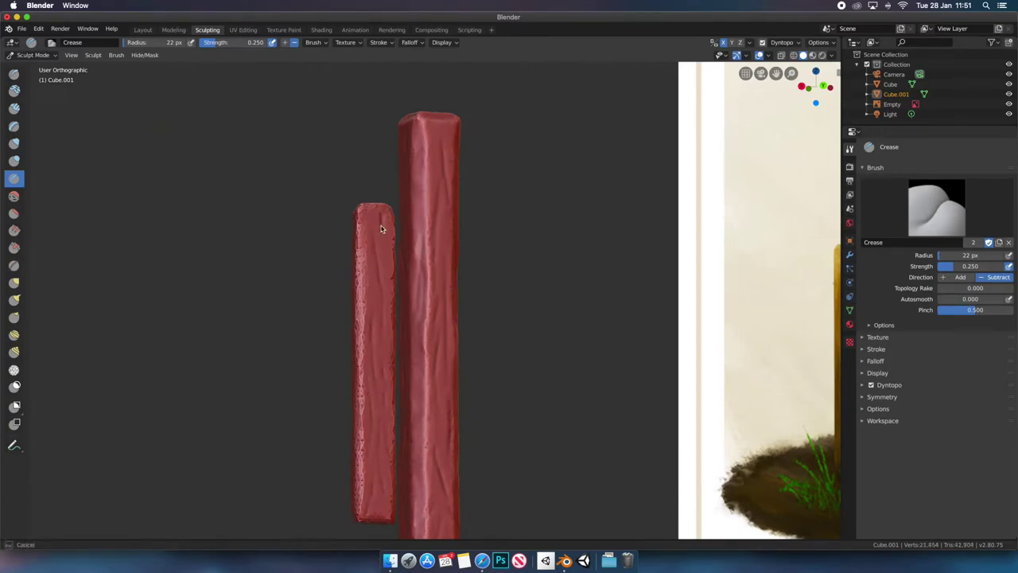
middle_drag(381, 229, 411, 257)
middle_drag(412, 406, 499, 251)
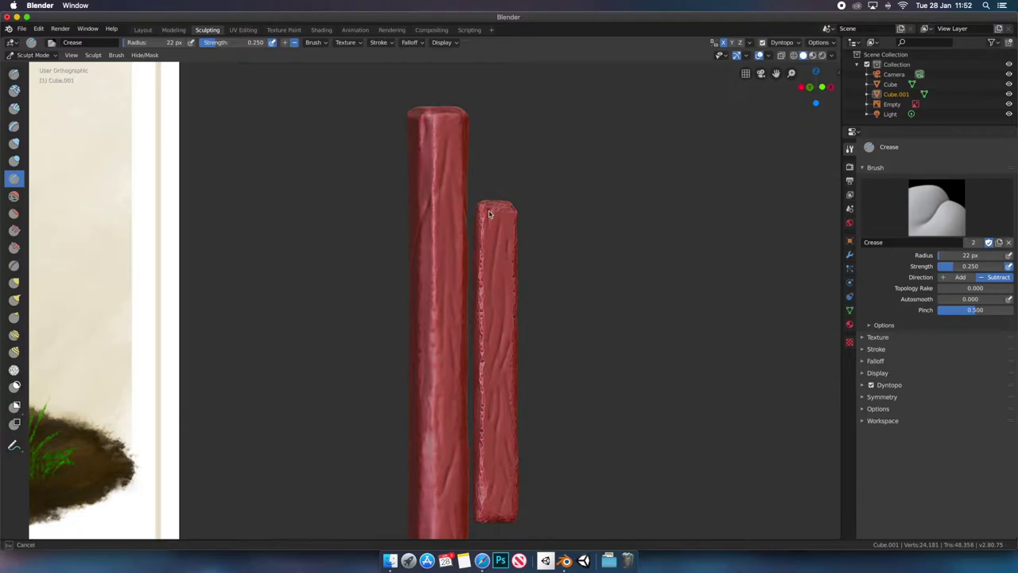
middle_drag(490, 213, 469, 234)
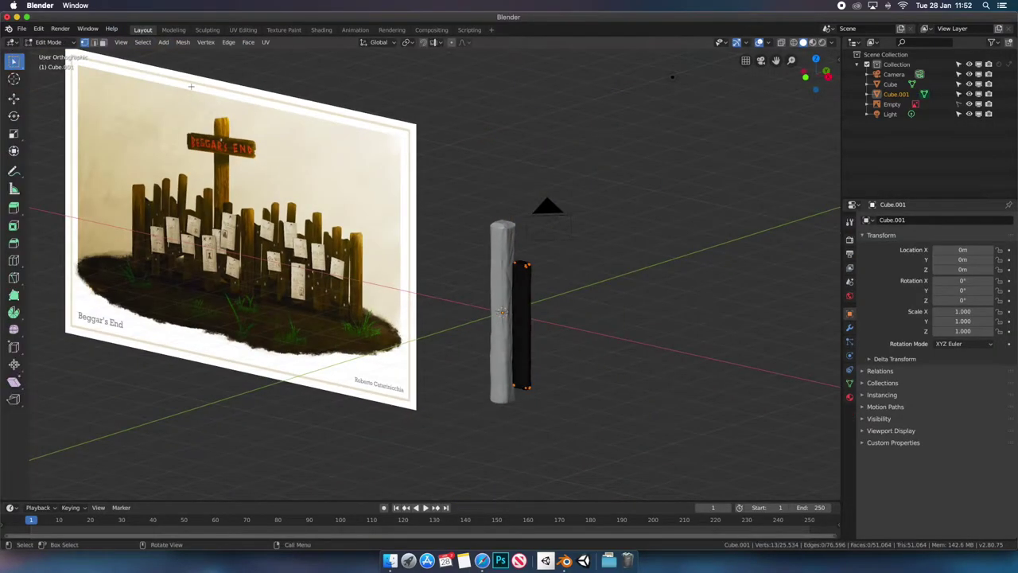
Step: Frame the view on the plank using View Selected
key(F3)
text(sn)
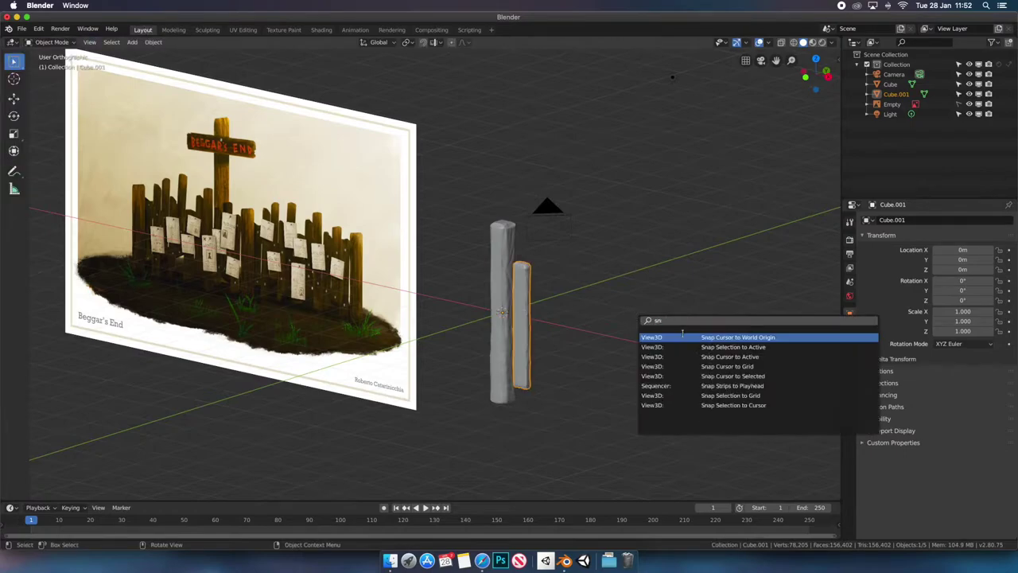
text(view sel)
key(Return)
mouse_move(638, 289)
middle_down()
mouse_move(629, 278)
mouse_move(552, 271)
mouse_move(526, 286)
middle_up()
Step: Duplicate the post to the right and stretch the copy taller
key(shift+d)
click(613, 279)
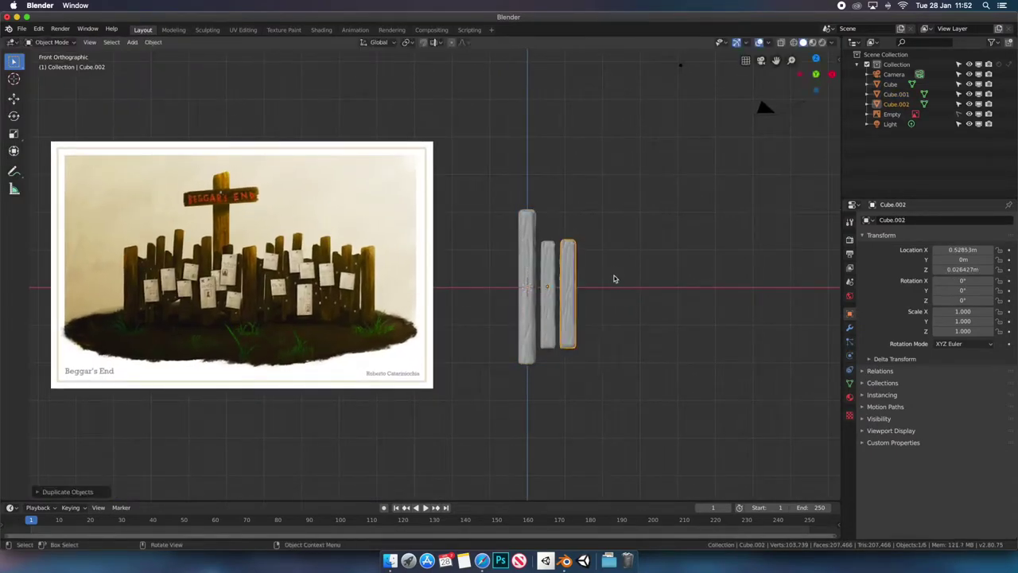
key(s)
key(z)
click(631, 254)
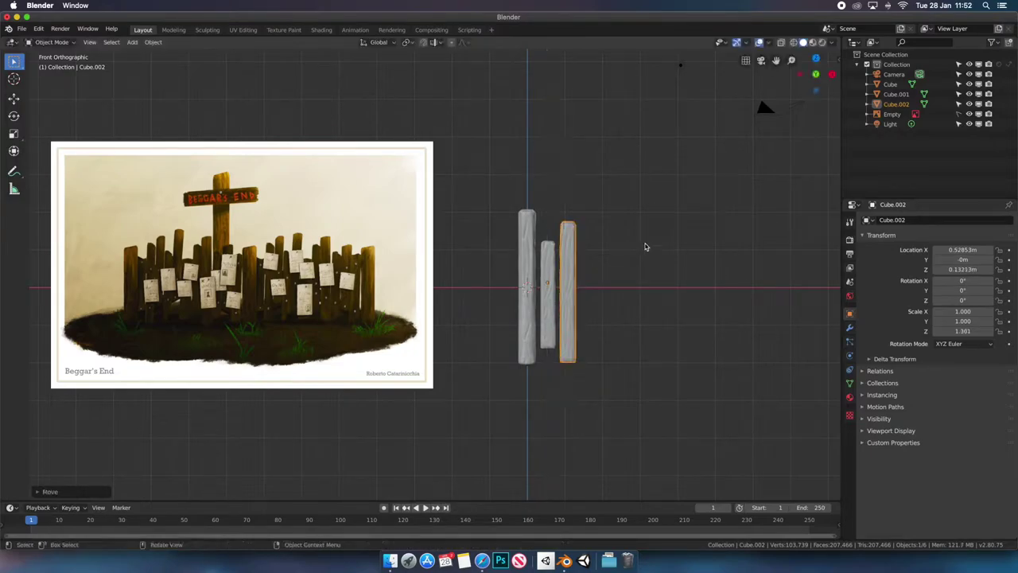
Step: Slide the middle and tall posts along X and tilt the tall post slightly
click(548, 270)
key(g)
key(x)
click(627, 261)
click(566, 262)
key(g)
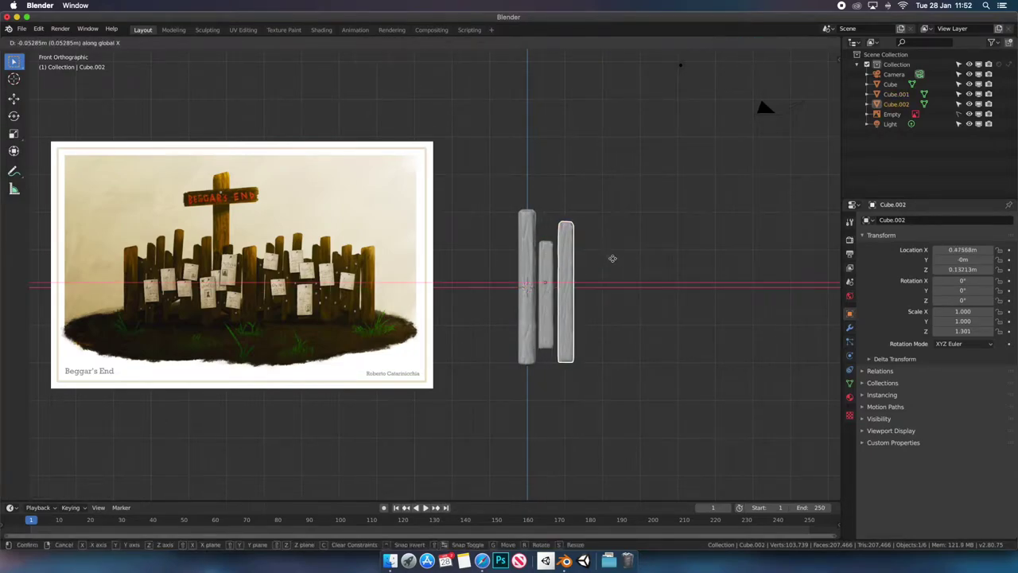
click(610, 257)
key(r)
click(644, 257)
Step: Add two more duplicated posts further right, each tilted slightly differently
click(546, 286)
key(shift+d)
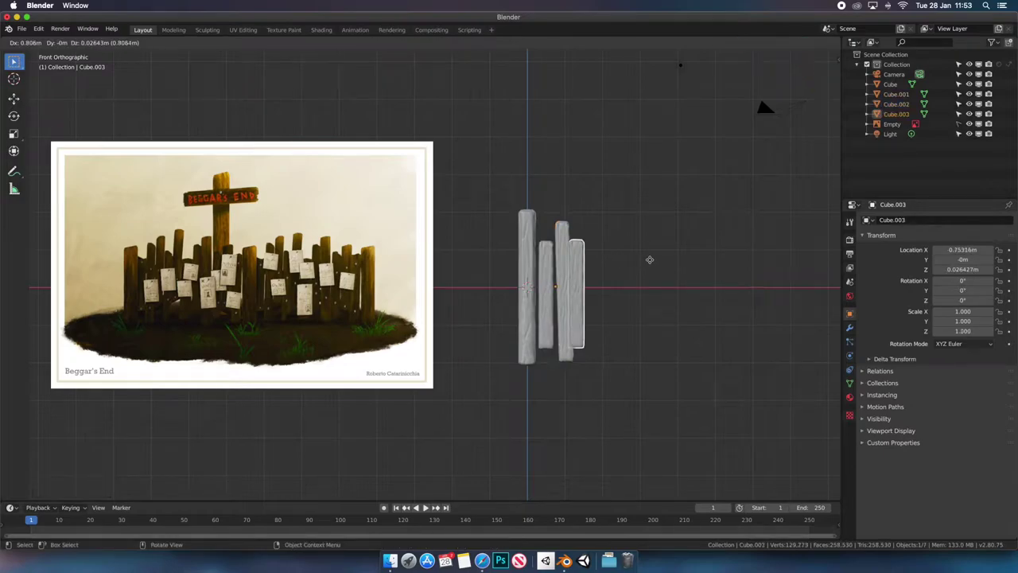
click(648, 259)
key(r)
click(636, 283)
key(shift+d)
click(657, 274)
key(r)
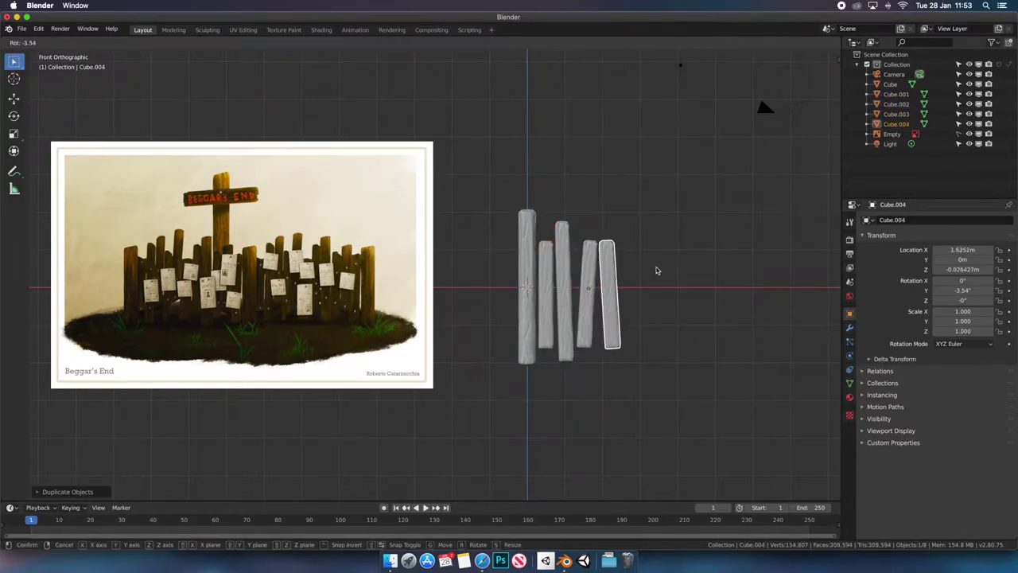
click(656, 275)
Step: Copy a tall post to the row's right end and a tilted short post into a gap
click(527, 278)
key(shift+d)
key(x)
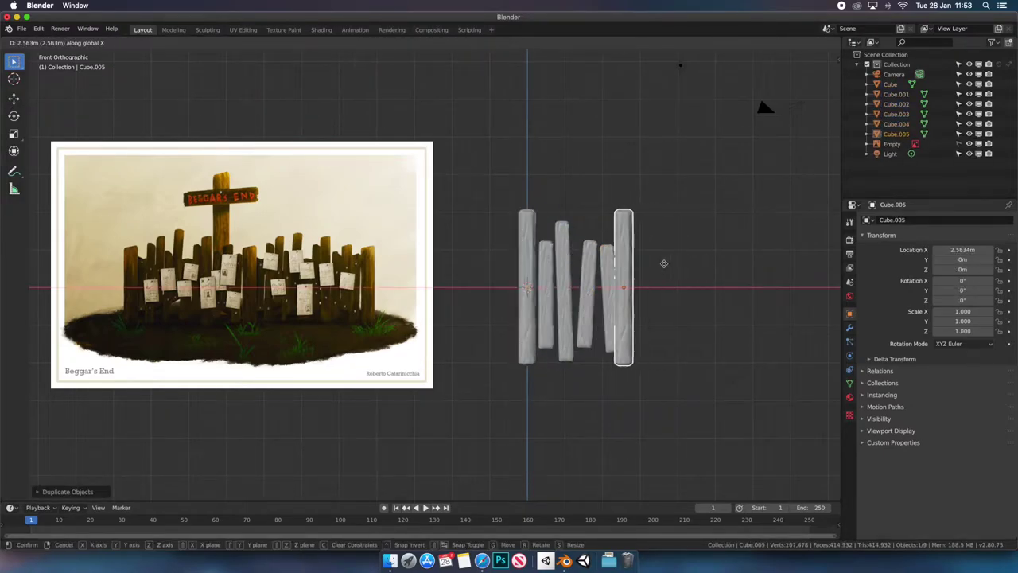
click(714, 268)
click(562, 271)
key(shift+d)
click(641, 271)
key(r)
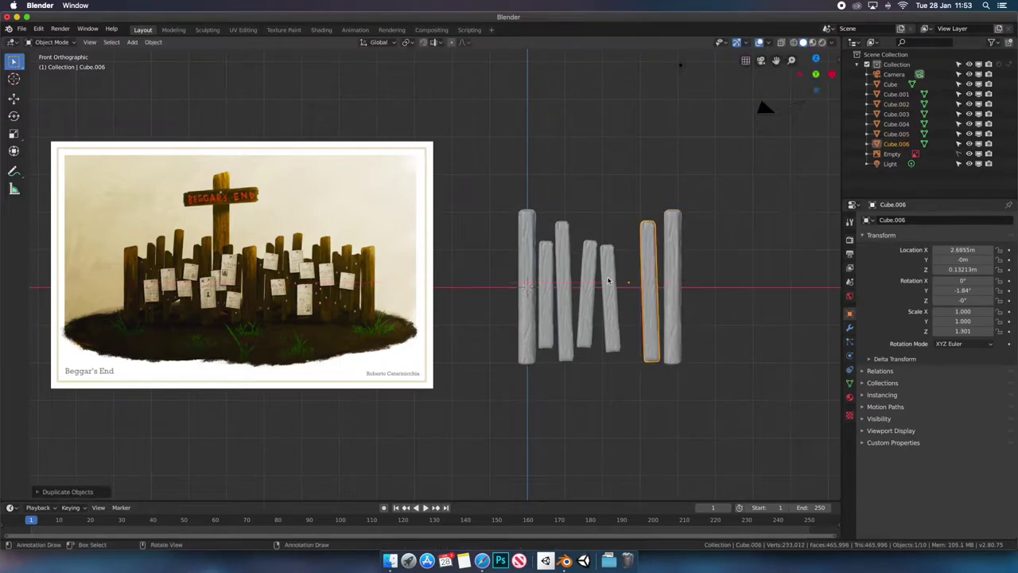
click(649, 270)
Step: Duplicate a final post into the remaining gap, completing the eight-post row
key(shift+d)
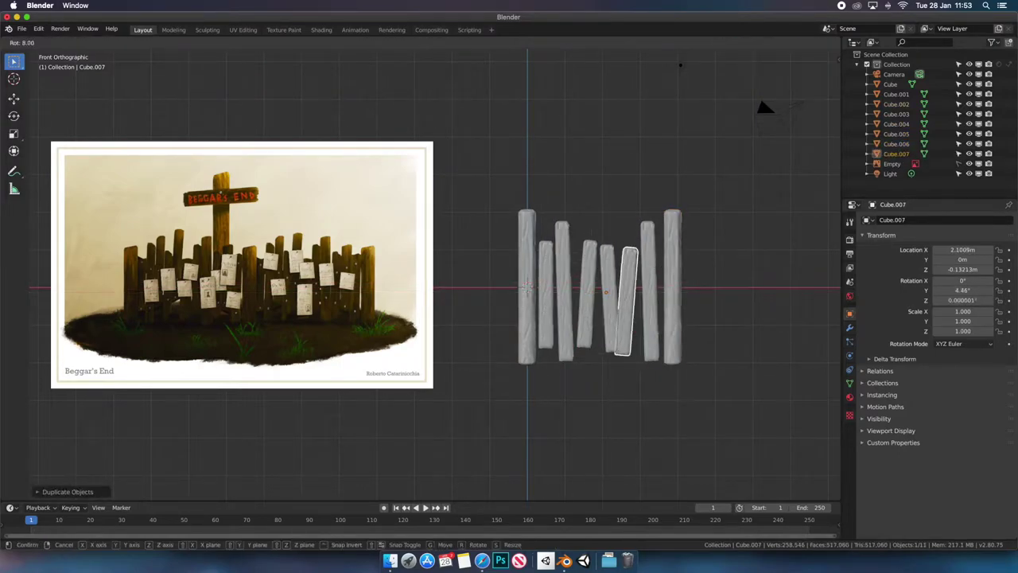
key(z)
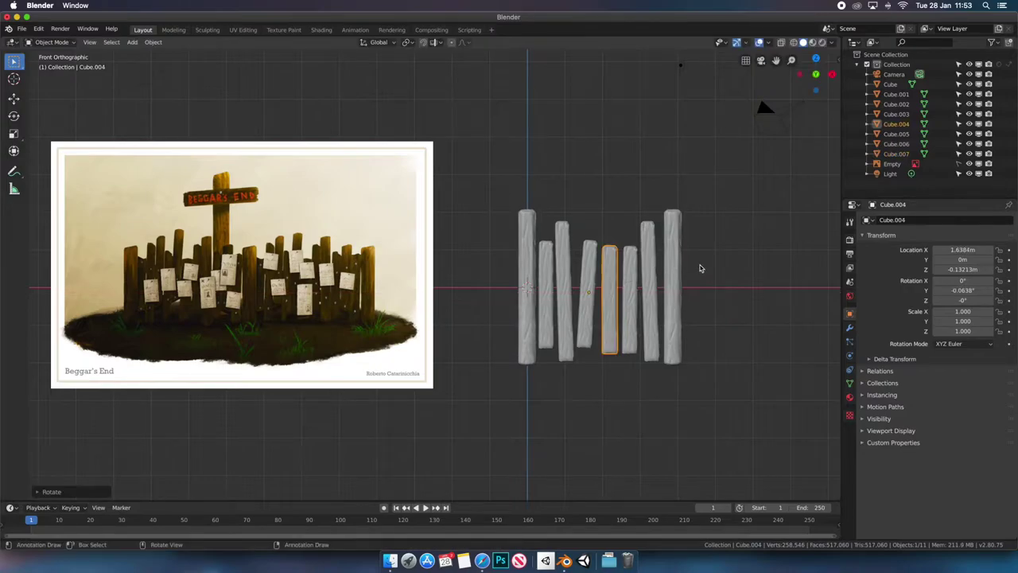
click(667, 268)
mouse_move(667, 268)
middle_down()
mouse_move(638, 303)
mouse_move(573, 302)
middle_up()
mouse_move(388, 316)
middle_down()
mouse_move(478, 311)
mouse_move(461, 306)
middle_up()
Step: Add a cube and flatten it into a thin slab, halving its Y thickness with 0.5
key(shift+a)
click(573, 320)
middle_drag(573, 320, 634, 134)
key(s)
key(x)
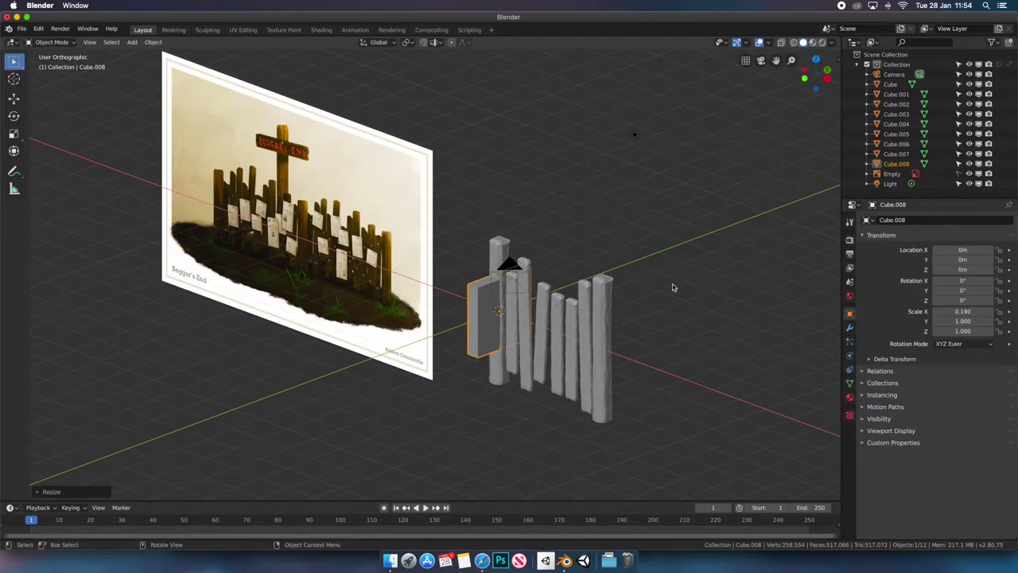
click(673, 287)
middle_drag(673, 287, 544, 308)
text(sy.5)
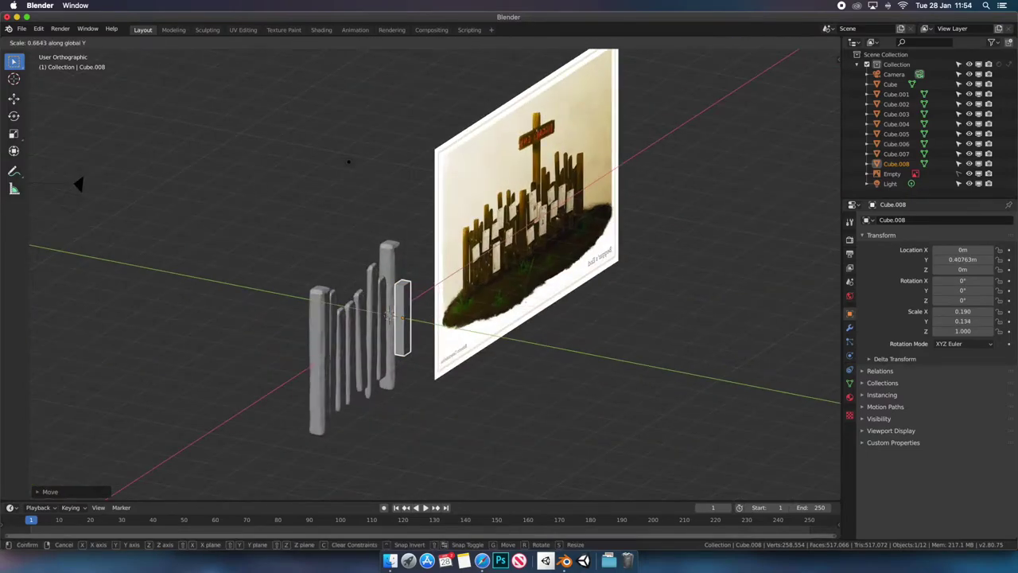
key(Return)
Step: From the side and back views, stretch the slab vertically into a long plank
key(KP_3)
key(ctrl+KP_1)
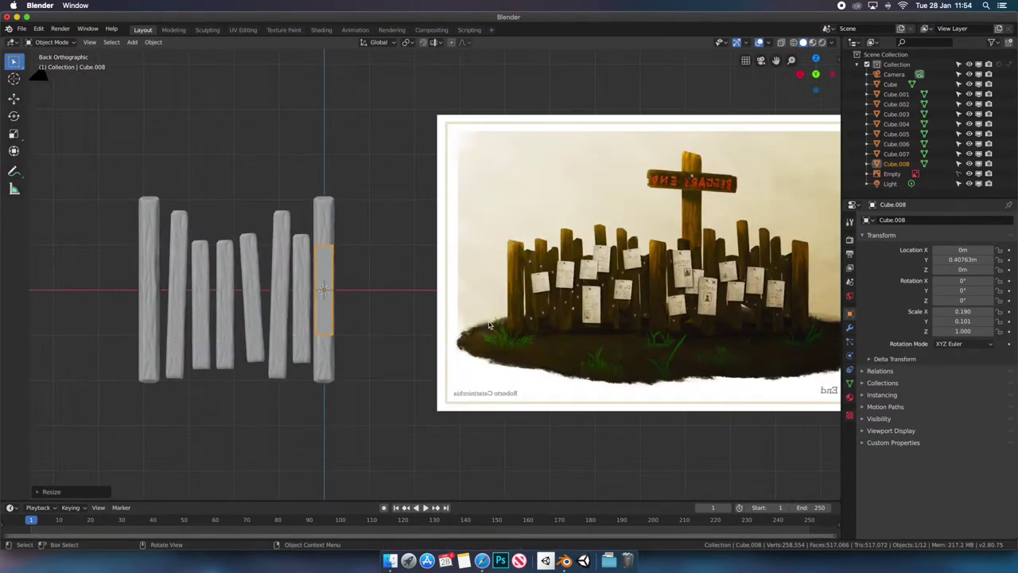
key(s)
key(z)
click(557, 374)
Step: Rotate and move the plank so it slants low across the fence posts
key(r)
click(585, 416)
key(g)
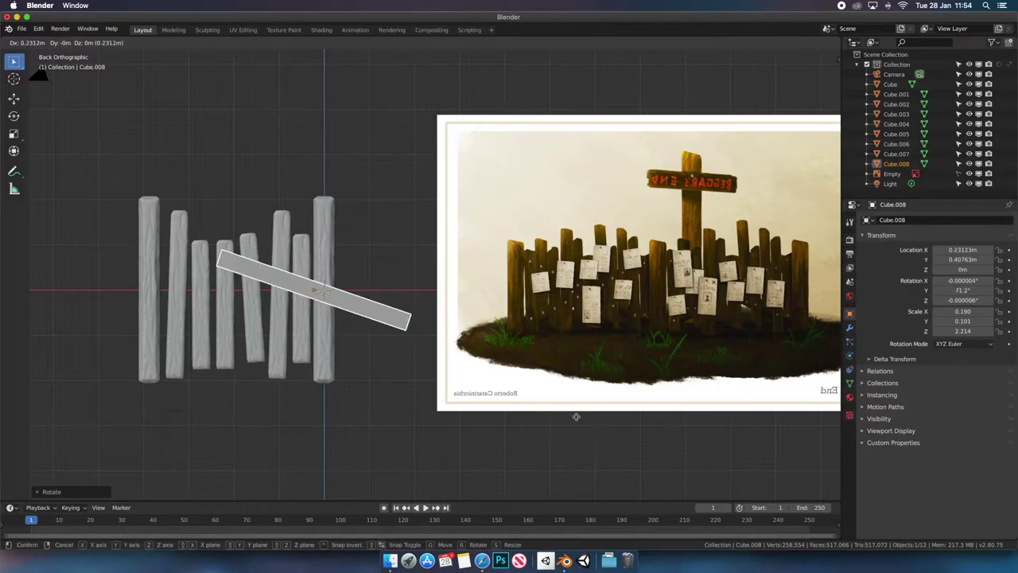
click(557, 418)
key(r)
click(541, 420)
key(g)
click(525, 421)
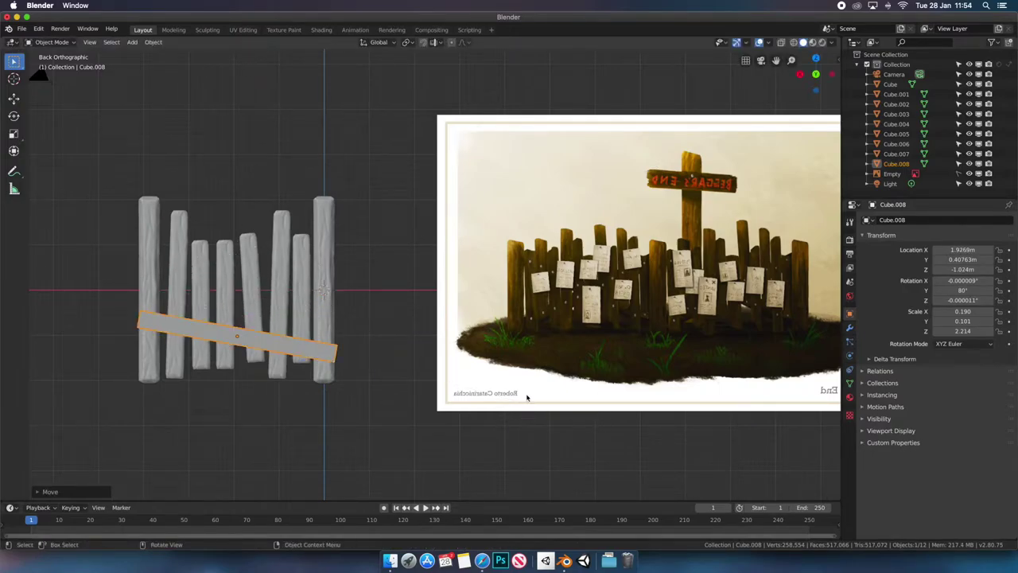
Step: Duplicate the plank, slant the copy the opposite way higher up, and move both flush against the posts
key(shift+d)
click(526, 397)
key(r)
click(526, 397)
middle_drag(526, 397, 392, 413)
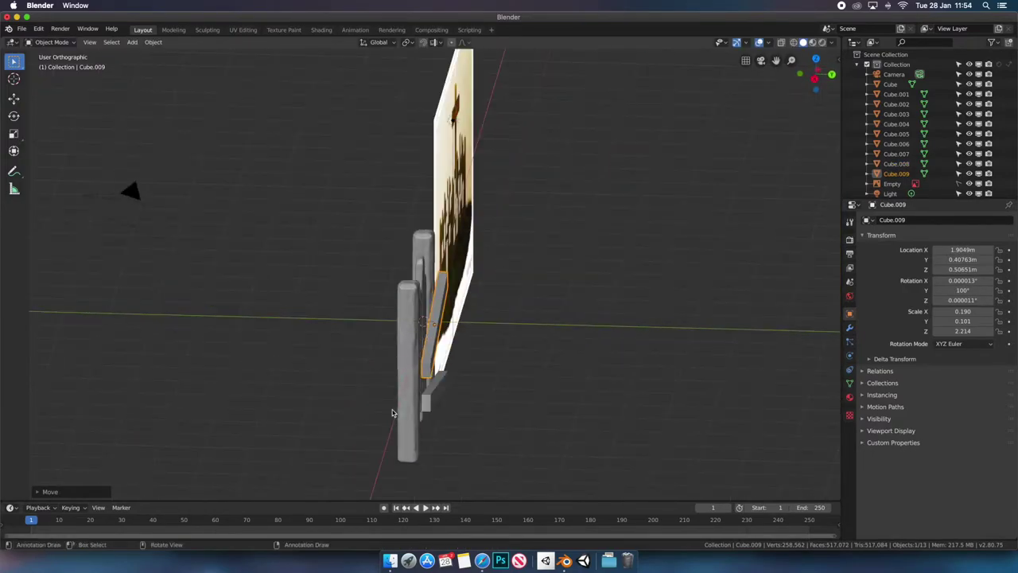
key(KP_3)
shift+click(458, 380)
key(g)
key(y)
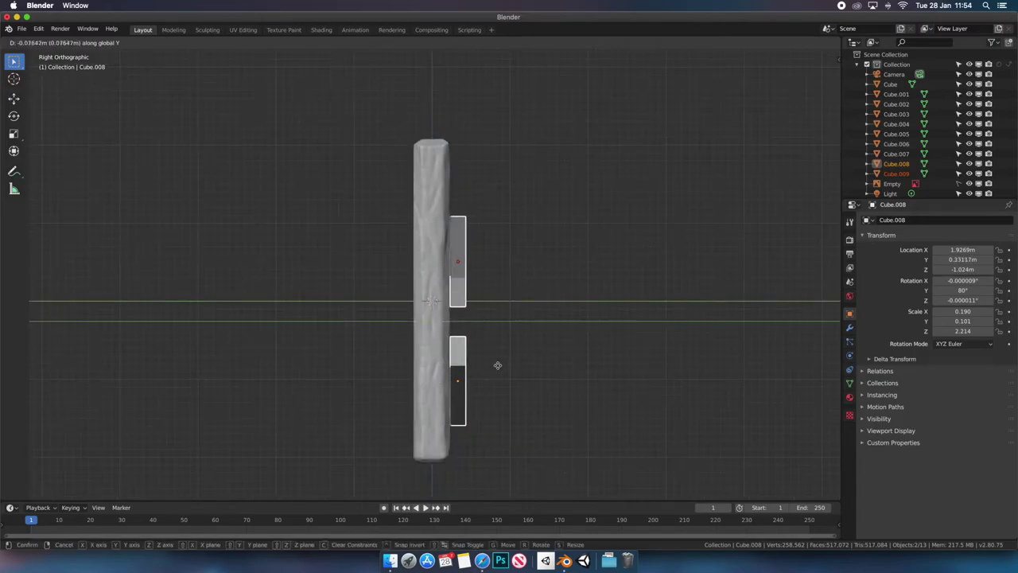
click(497, 365)
middle_drag(497, 365, 455, 420)
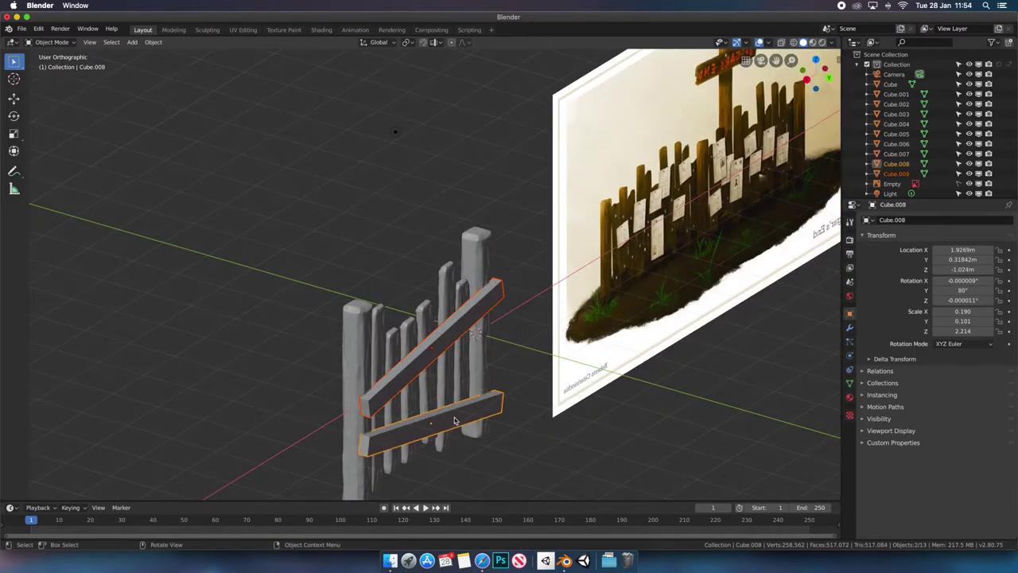
Step: Try bevelling the upper plank's edges in Edit Mode, then cancel and return to Object Mode
key(Tab)
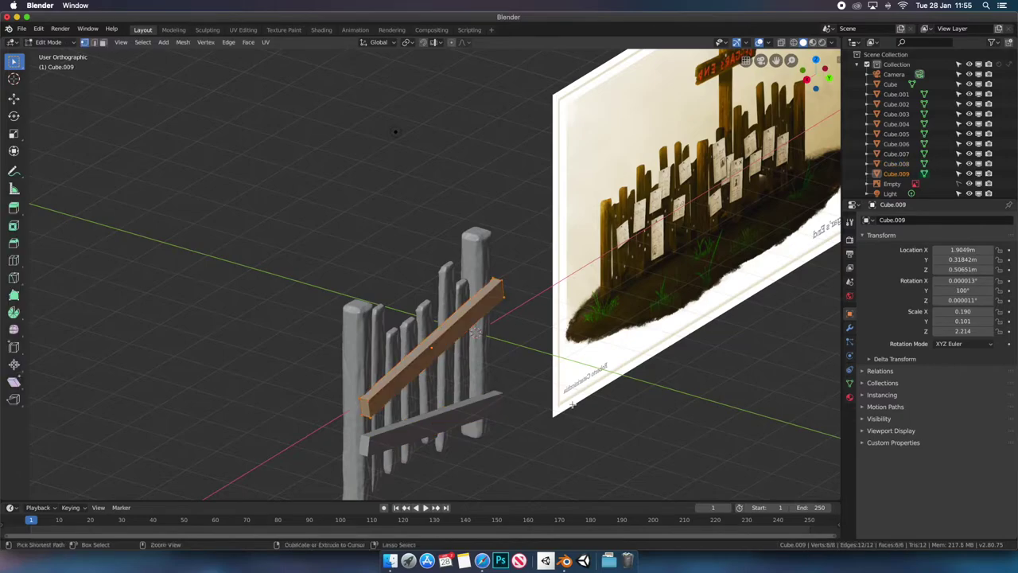
key(ctrl+b)
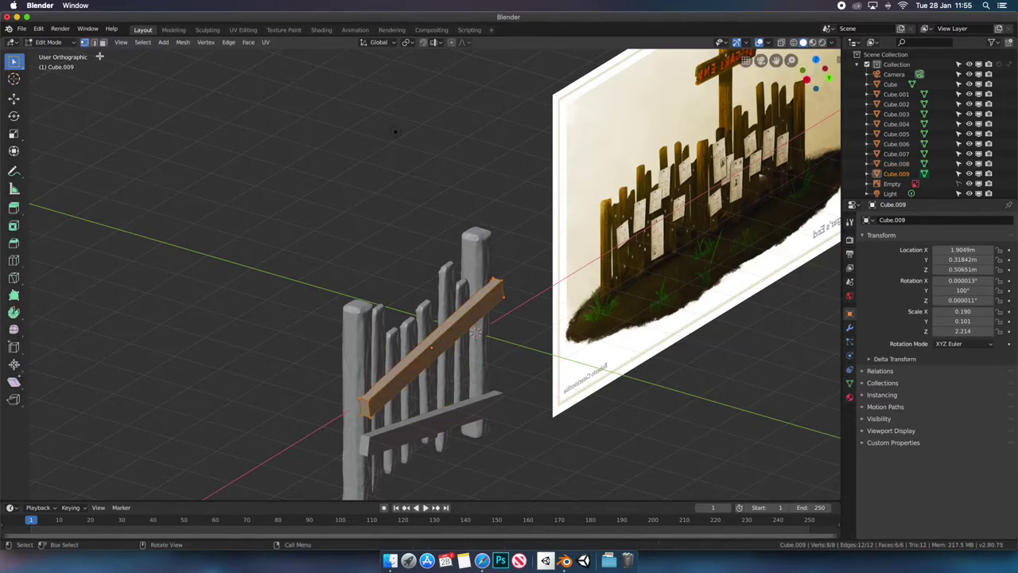
scroll(574, 403, up, 1)
mouse_move(575, 403)
middle_down()
mouse_move(515, 328)
mouse_move(512, 296)
middle_up()
scroll(515, 328, up, 1)
scroll(513, 296, up, 1)
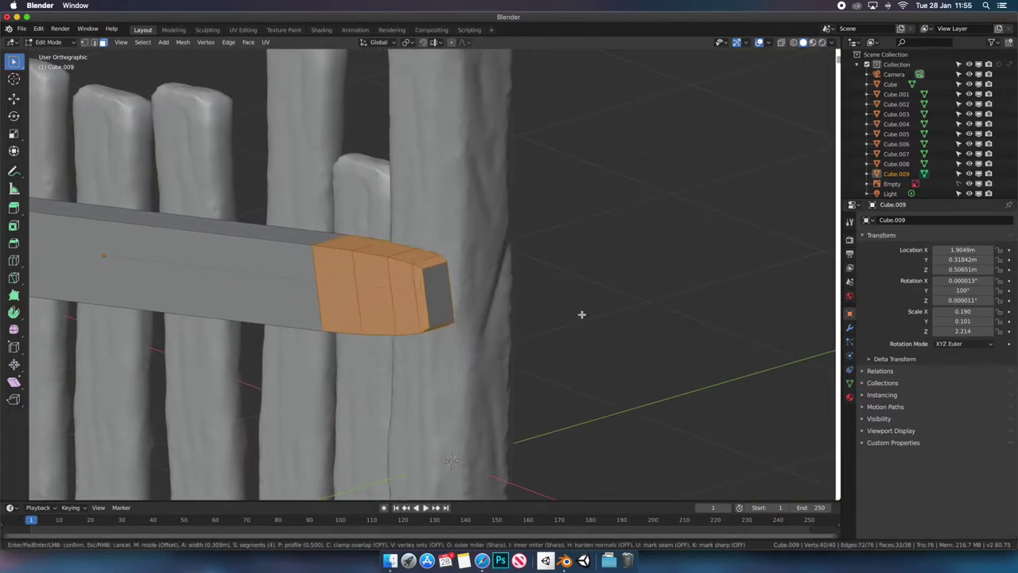
right_click(545, 309)
key(Tab)
scroll(586, 324, down, 3)
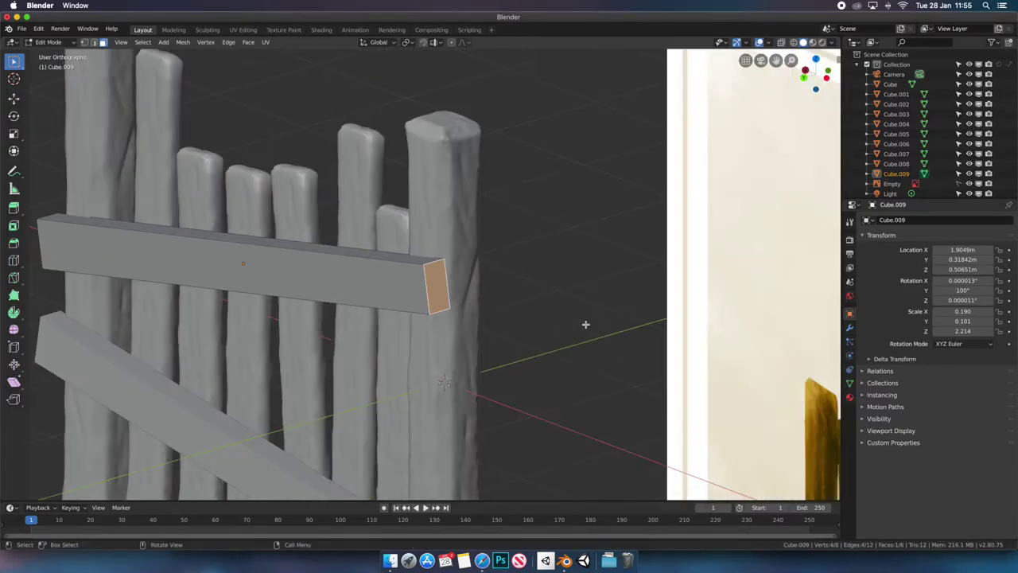
scroll(477, 294, down, 2)
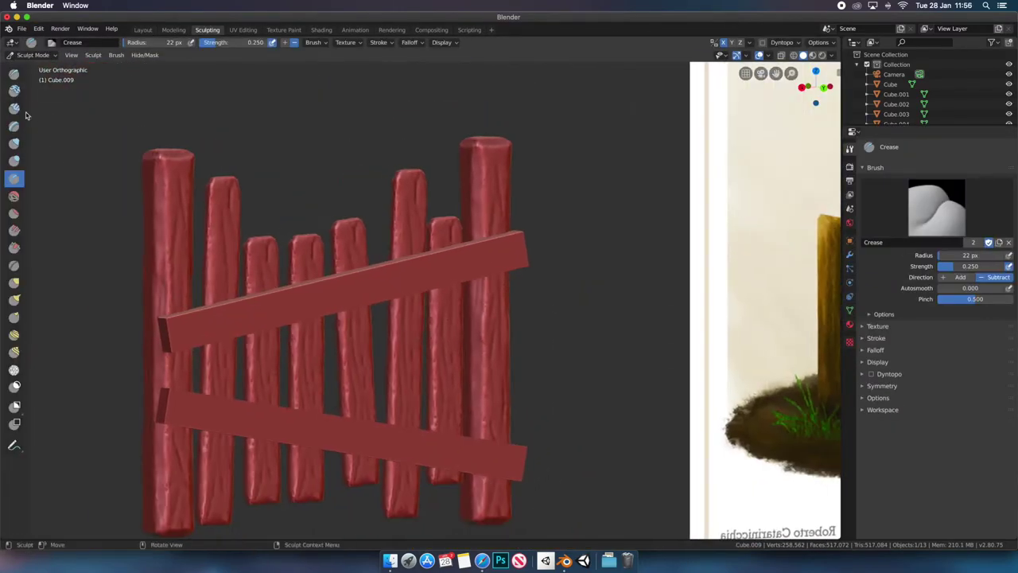
Step: Enable Dyntopo and carve wood-grain detail into the upper plank with the Flatten and Crease brushes
click(761, 43)
key(shift+t)
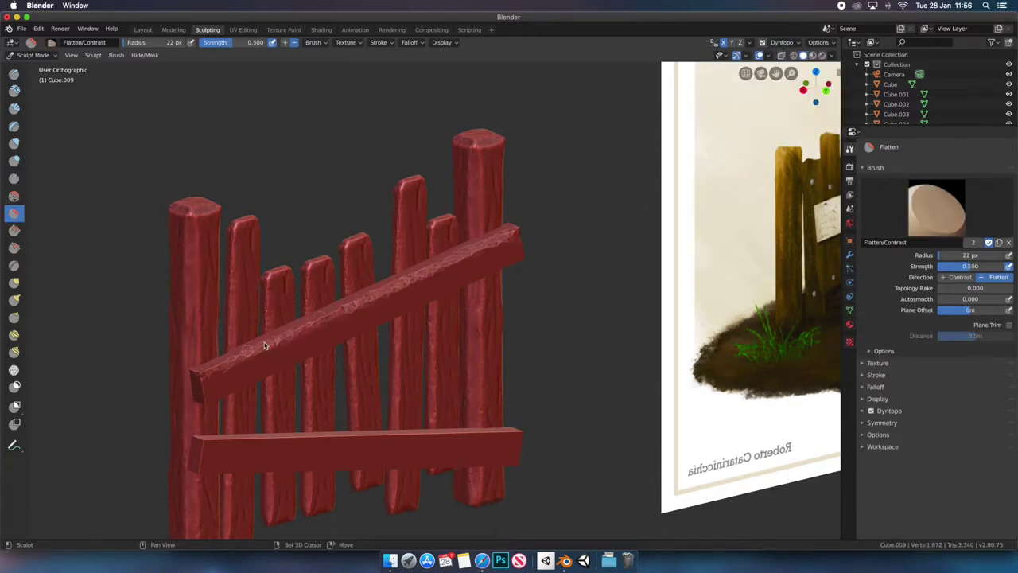
mouse_move(458, 308)
middle_down()
mouse_move(446, 299)
mouse_move(470, 255)
mouse_move(491, 284)
mouse_move(498, 239)
mouse_move(514, 239)
mouse_move(391, 196)
mouse_move(334, 314)
mouse_move(464, 309)
mouse_move(438, 301)
middle_up()
click(14, 179)
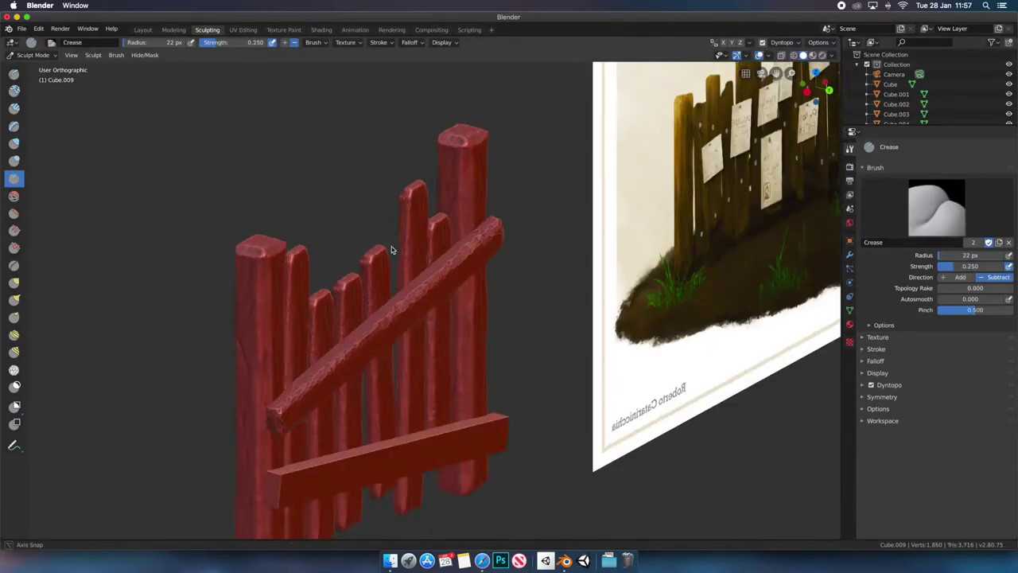
middle_drag(393, 250, 263, 316)
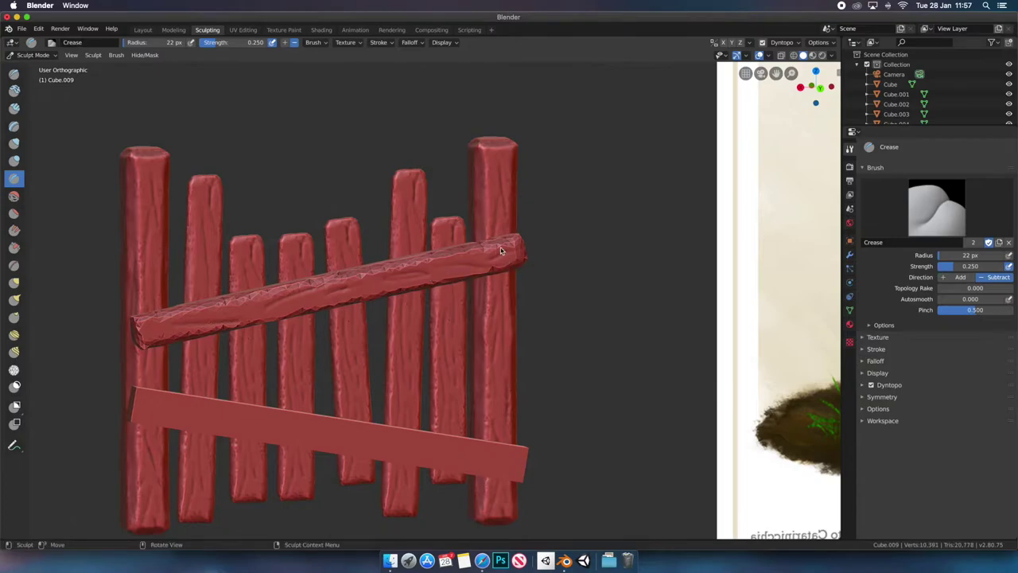
middle_drag(501, 251, 421, 286)
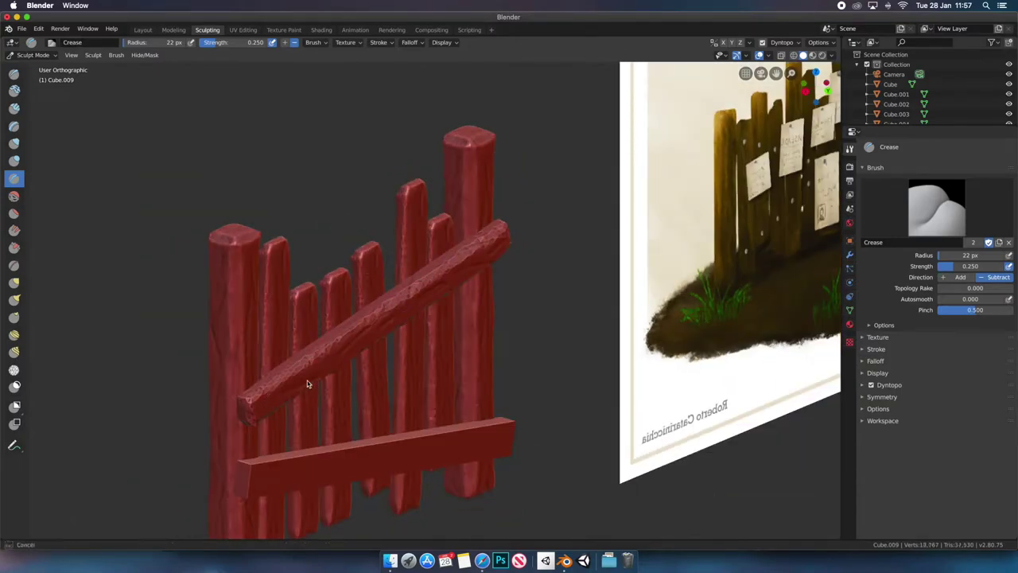
middle_drag(307, 384, 341, 298)
middle_drag(399, 282, 466, 228)
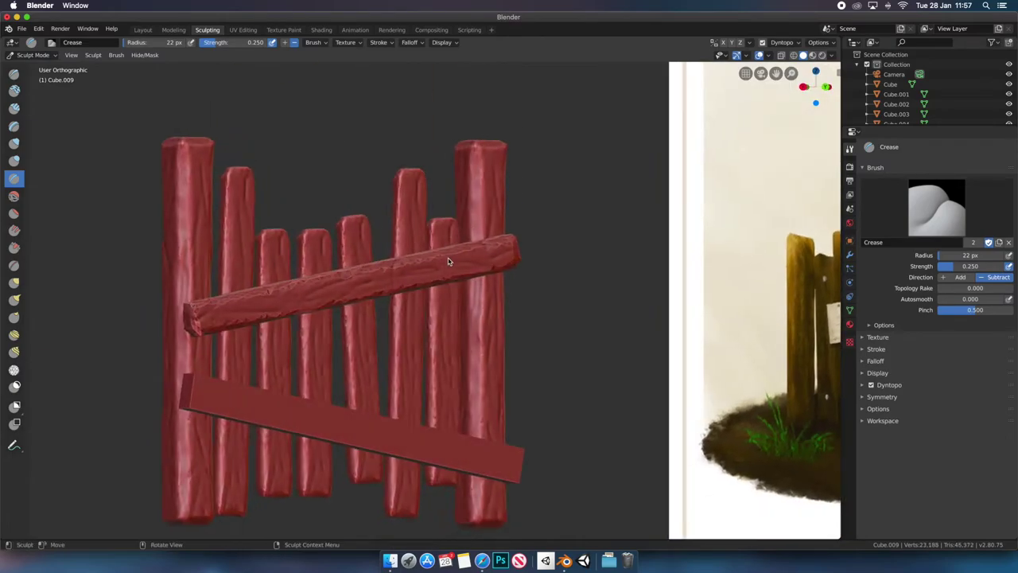
middle_drag(448, 261, 438, 297)
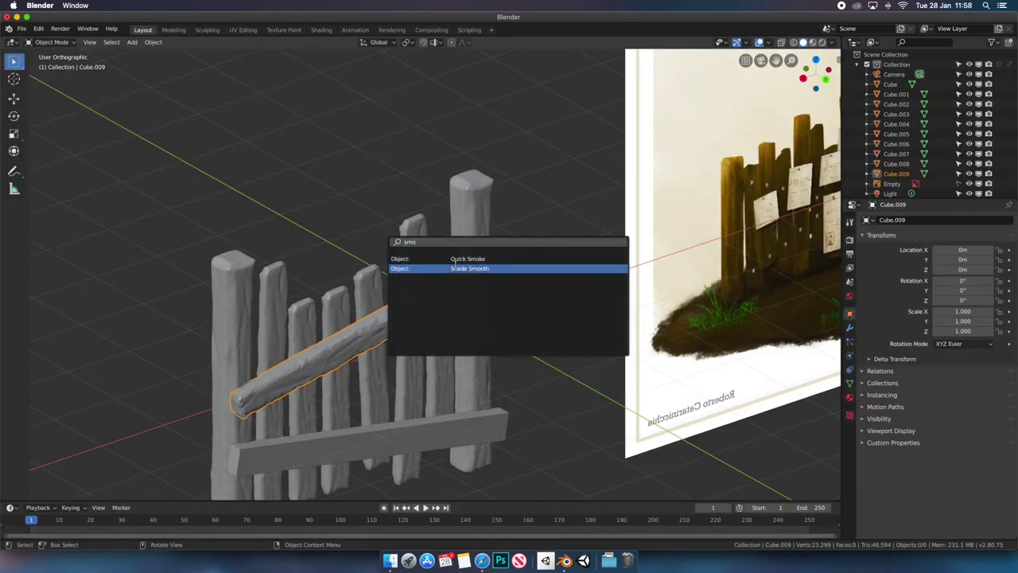
Step: Replace the flat lower plank with a rotated duplicate of the sculpted plank
key(Delete)
key(ctrl+KP_1)
key(shift+d)
click(493, 398)
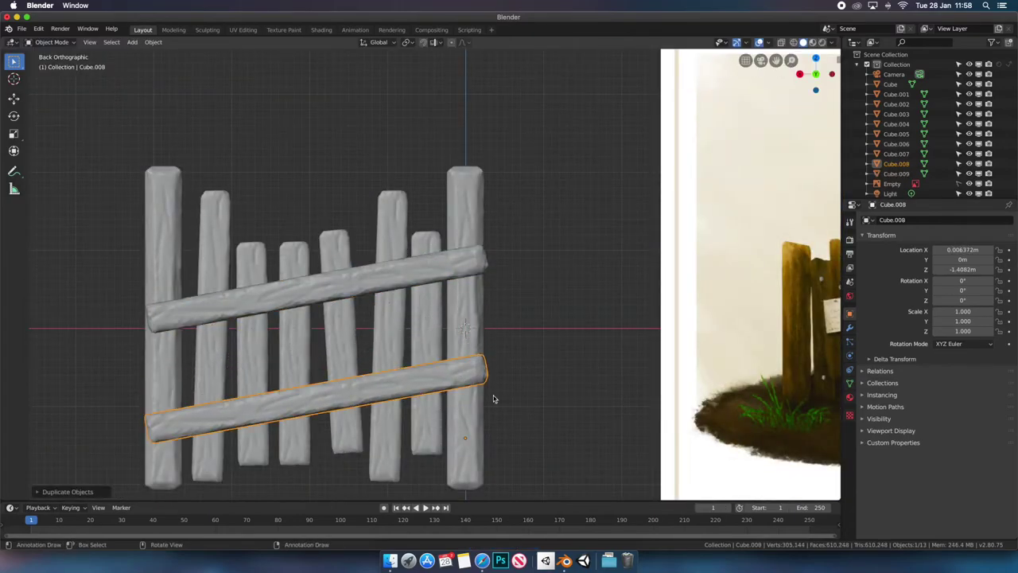
key(r)
key(g)
click(436, 333)
mouse_move(505, 288)
middle_down()
mouse_move(494, 243)
mouse_move(561, 234)
mouse_move(435, 272)
middle_up()
scroll(435, 272, down, 3)
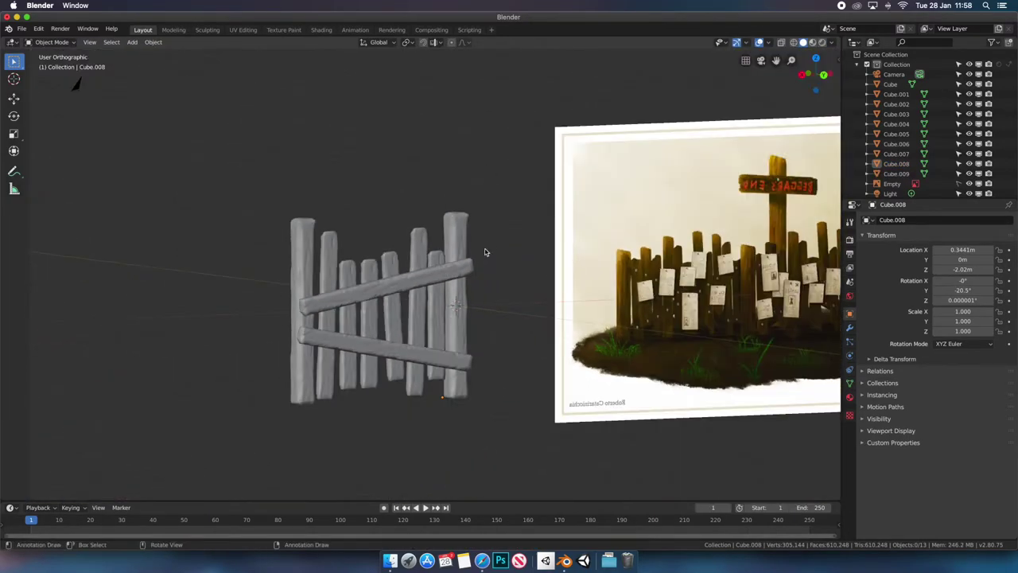
Step: Join all fence pieces into one object and apply its location and rotation
key(a)
key(F3)
text(join)
key(Return)
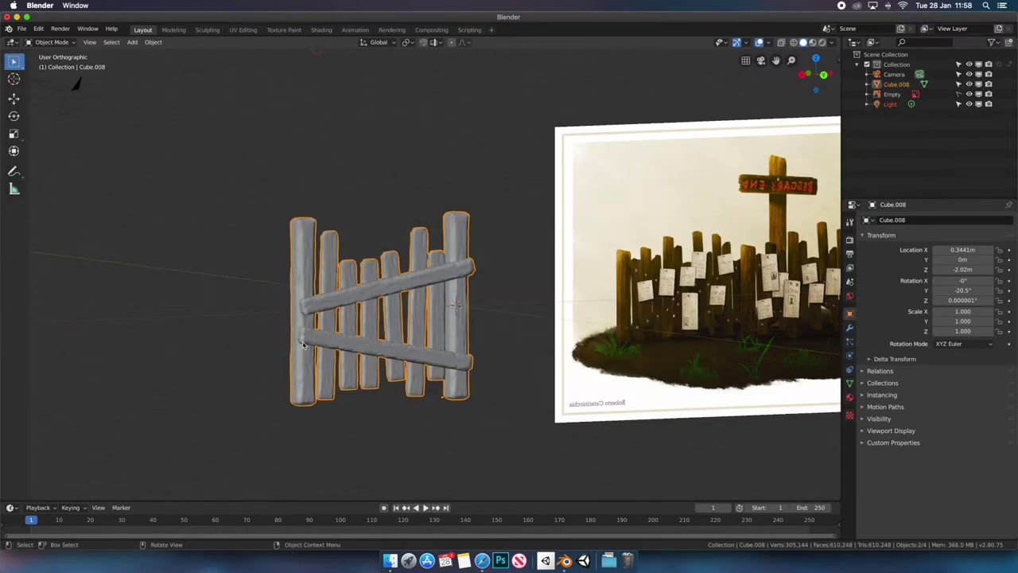
key(ctrl+a)
click(303, 348)
middle_drag(303, 348, 472, 310)
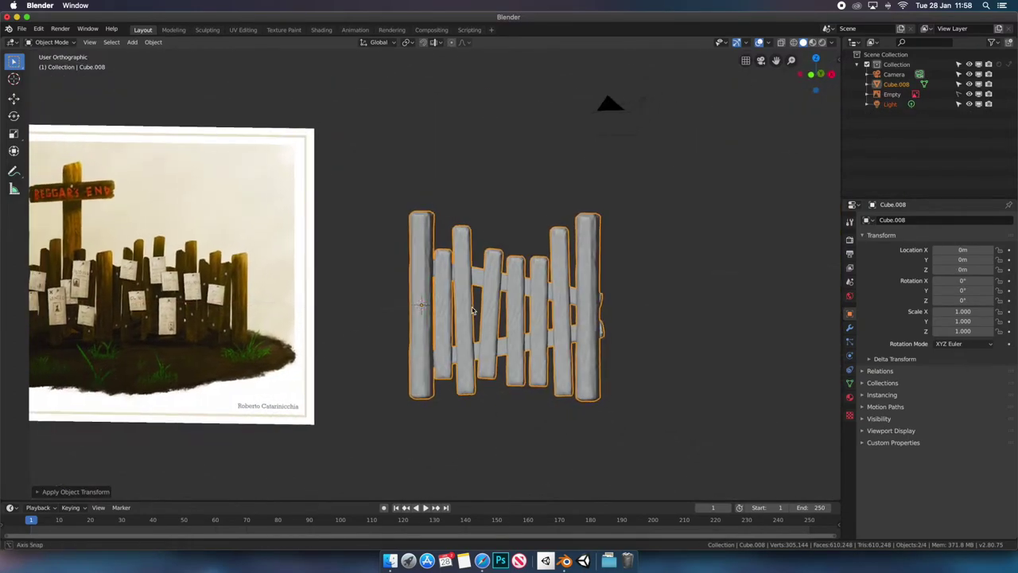
Step: Hide the high-poly fence and add a Decimate modifier with a ratio of about 0.02
key(h)
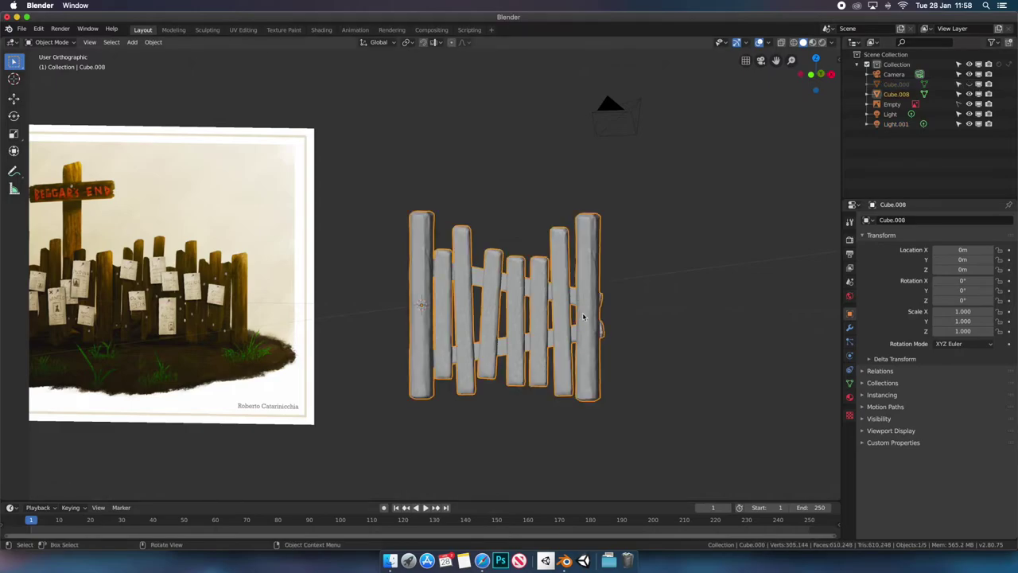
click(849, 327)
click(939, 219)
click(827, 285)
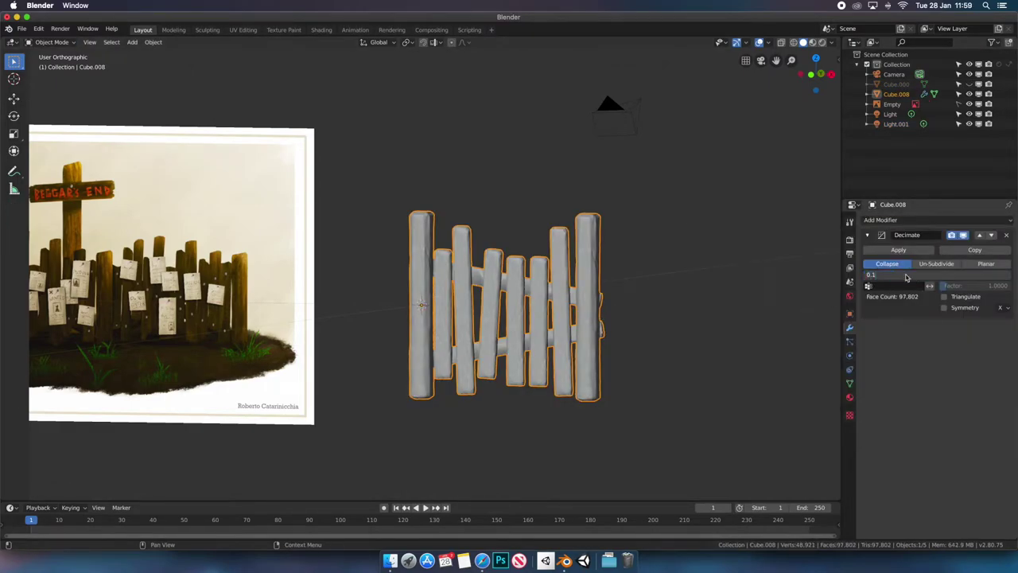
click(906, 221)
click(820, 291)
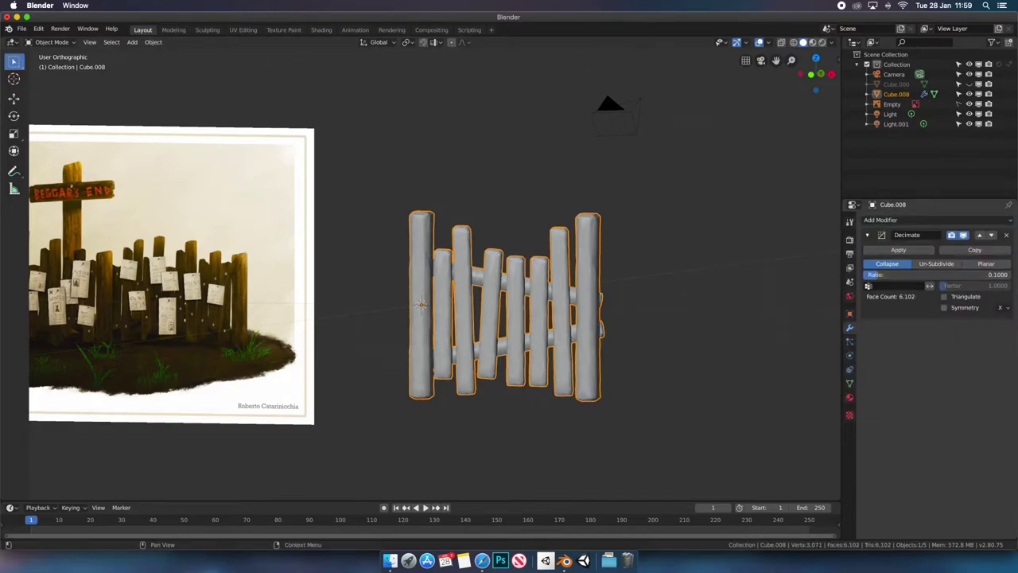
middle_drag(672, 302, 497, 287)
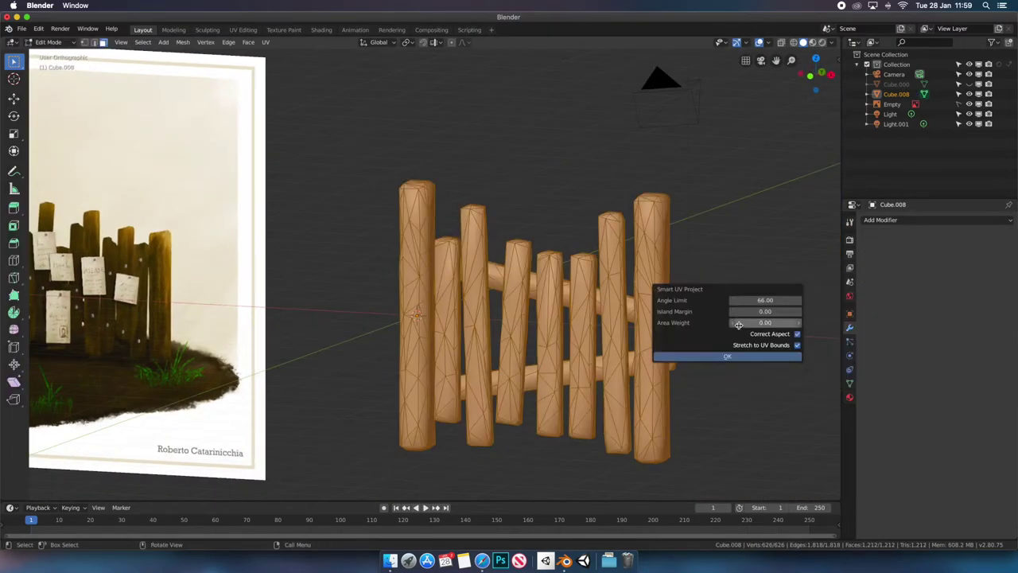
Step: Confirm the Smart UV unwrap and hide the low-poly fence
click(766, 359)
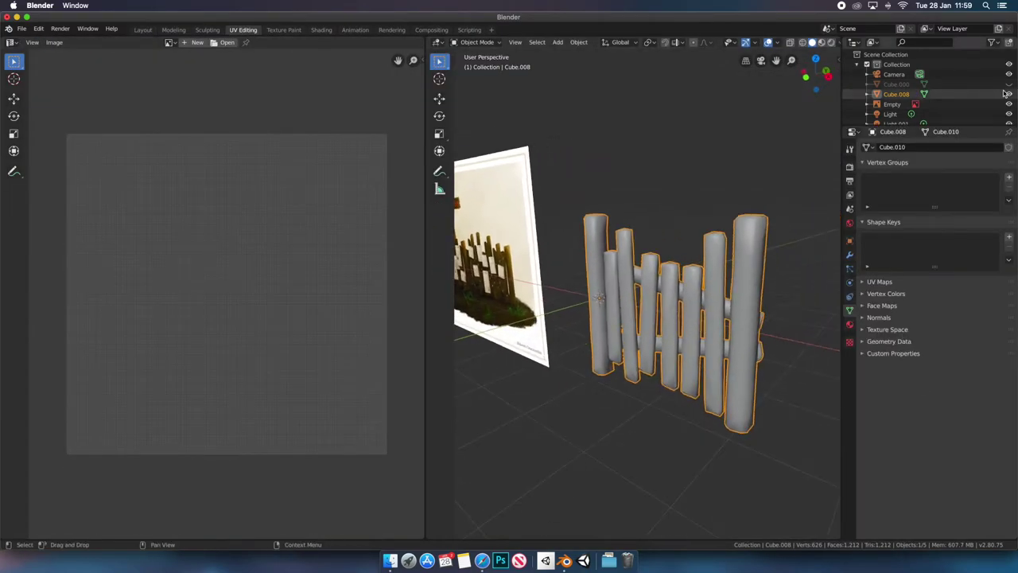
click(1008, 85)
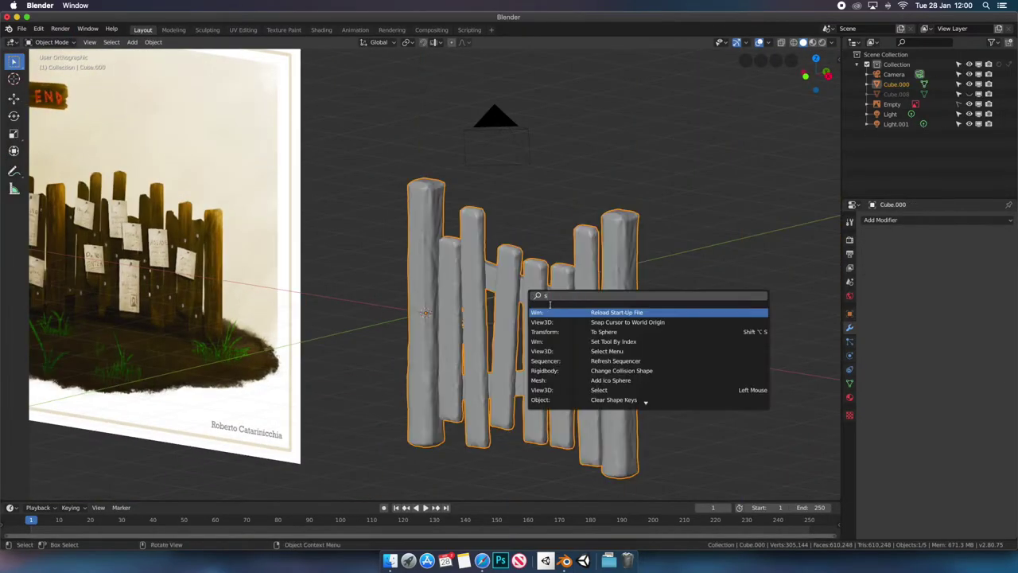
text(shaed)
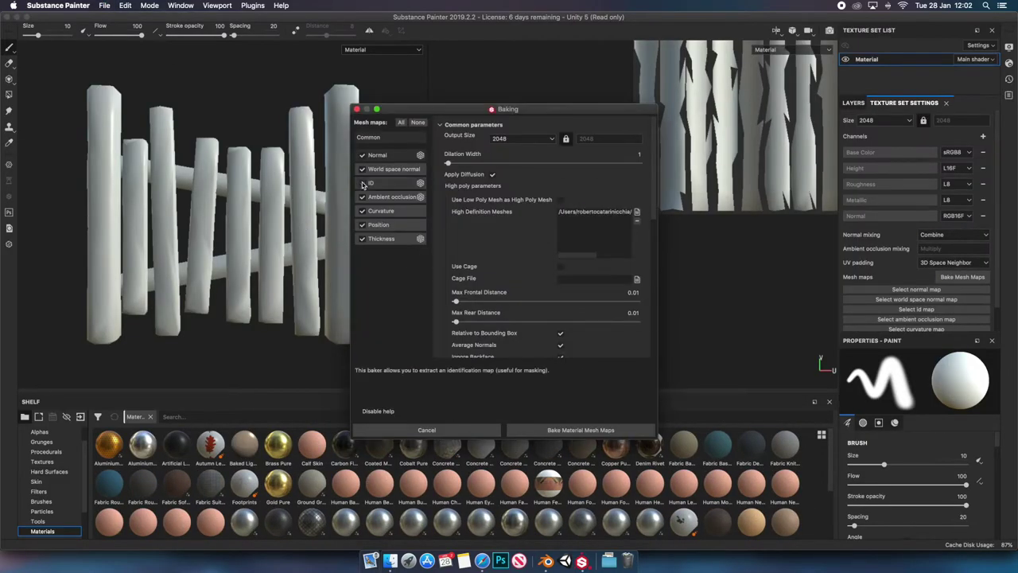
Step: Bake every mesh map except ID at 2048 output size
click(362, 183)
click(581, 430)
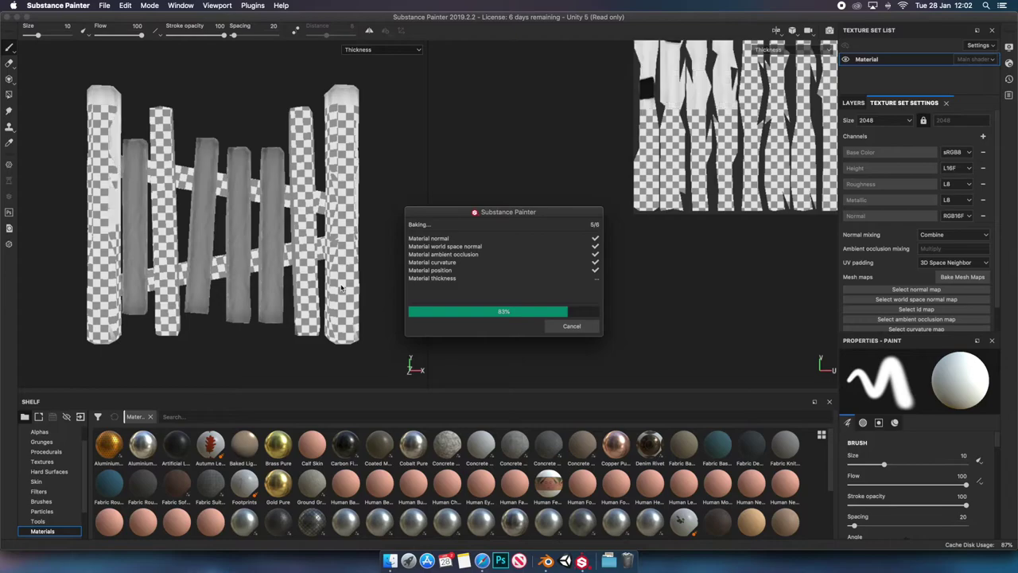
click(571, 325)
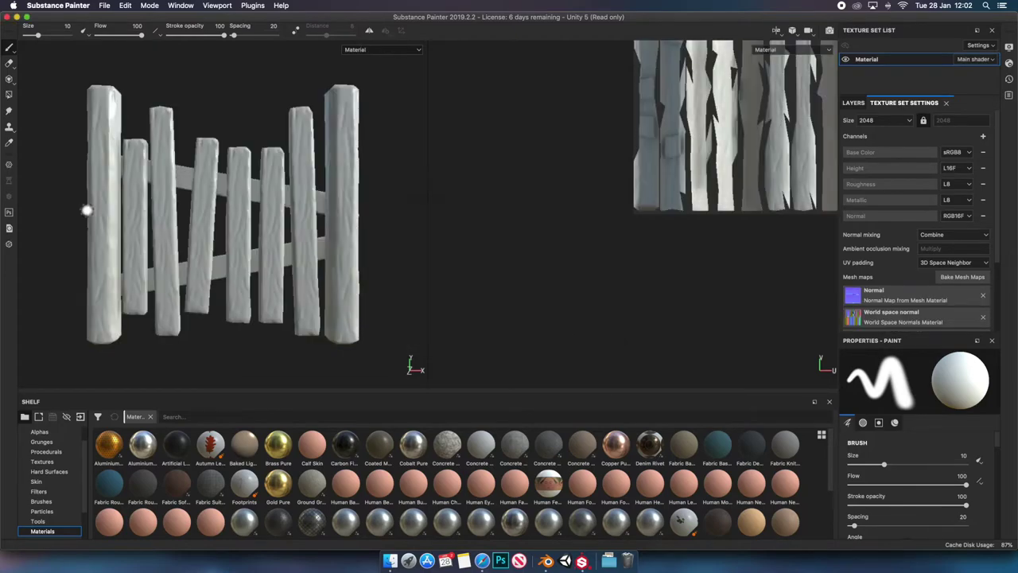
mouse_move(86, 210)
alt+mouse_down()
mouse_move(396, 230)
mouse_move(245, 208)
mouse_move(286, 209)
alt+mouse_up()
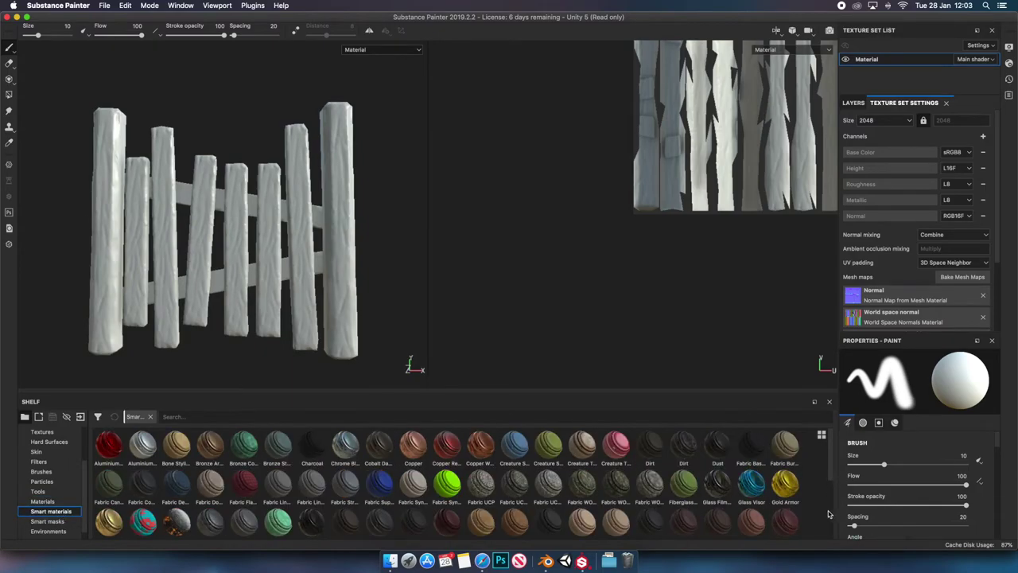
Step: Apply the wood smart material and set its mask generator to Metal Edge Wear at 0.57 wear level
scroll(828, 514, down, 5)
mouse_move(750, 522)
mouse_down()
mouse_move(372, 296)
mouse_move(244, 278)
mouse_move(275, 241)
mouse_move(248, 261)
mouse_up()
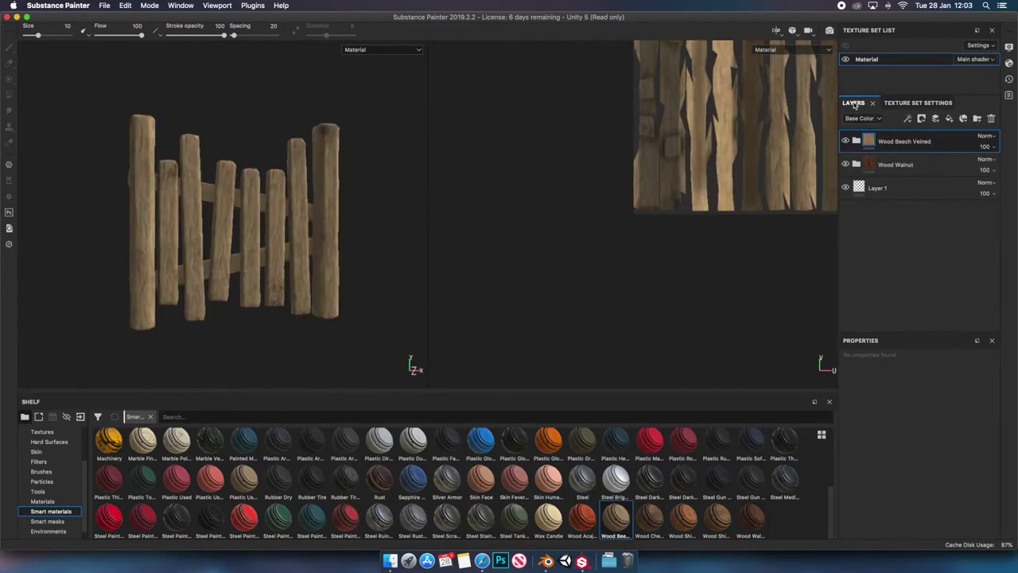
click(923, 159)
click(907, 373)
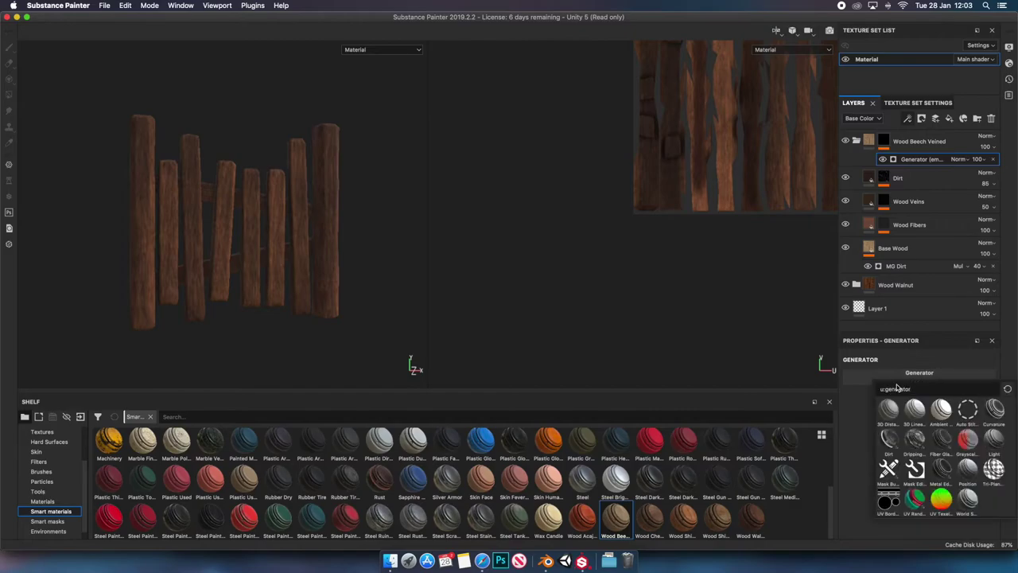
click(889, 438)
drag(942, 450, 944, 454)
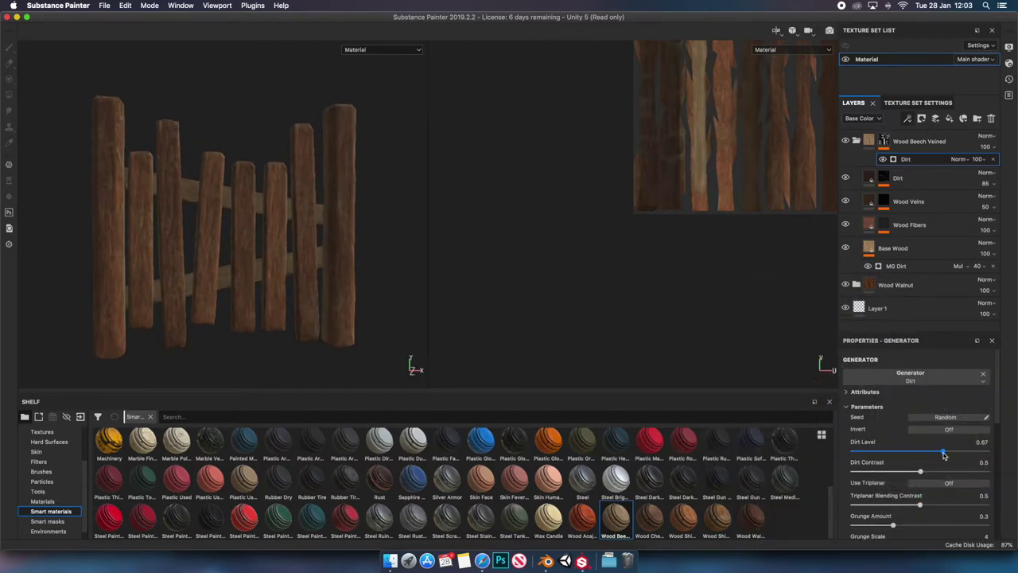
click(910, 376)
click(932, 451)
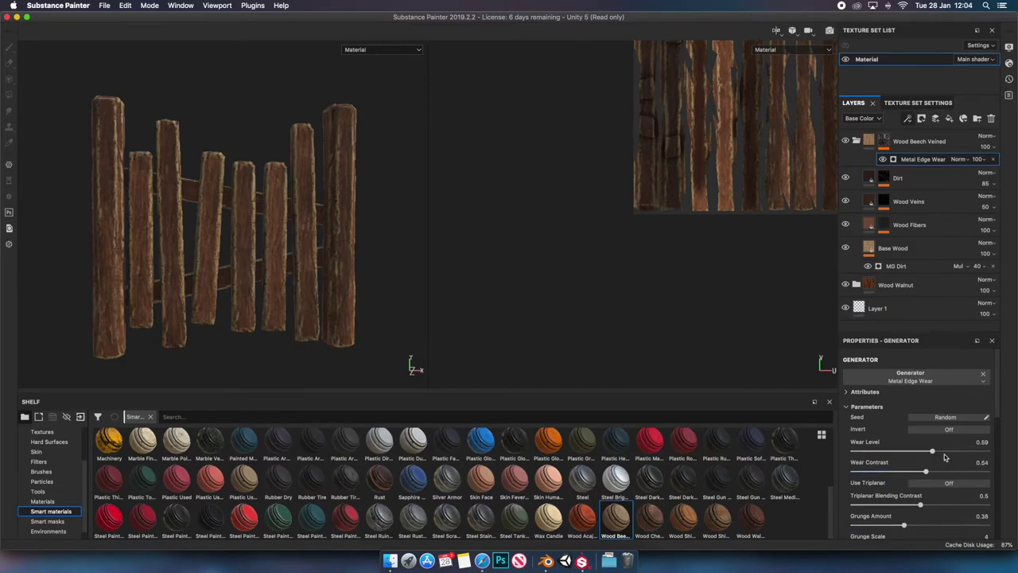
drag(945, 457, 942, 457)
Step: Export the fence textures to the Fence folder
mouse_move(238, 231)
alt+mouse_down()
mouse_move(150, 234)
mouse_move(206, 239)
alt+mouse_up()
scroll(286, 235, up, 3)
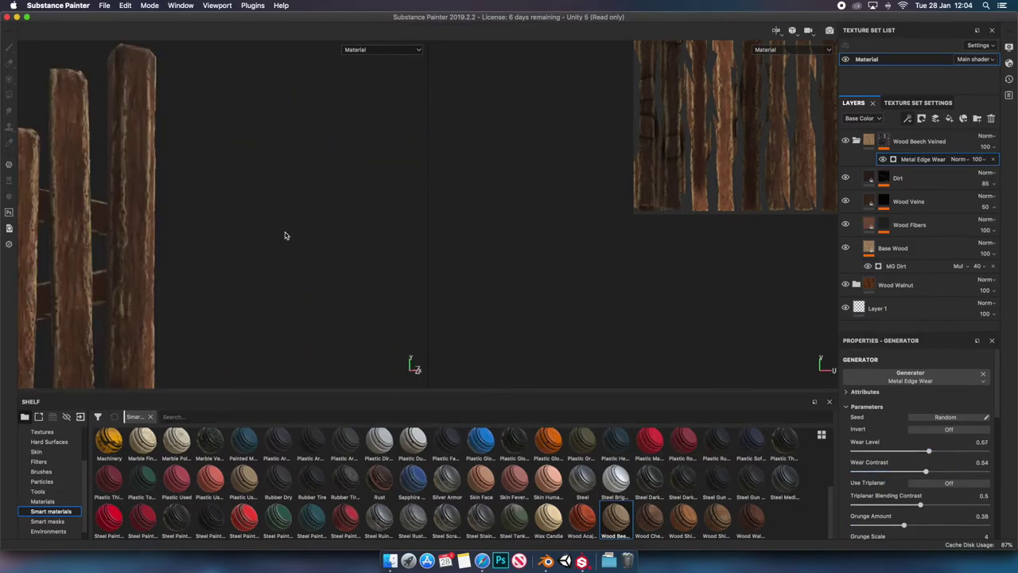
scroll(286, 235, down, 5)
scroll(286, 235, down, 3)
scroll(893, 475, down, 2)
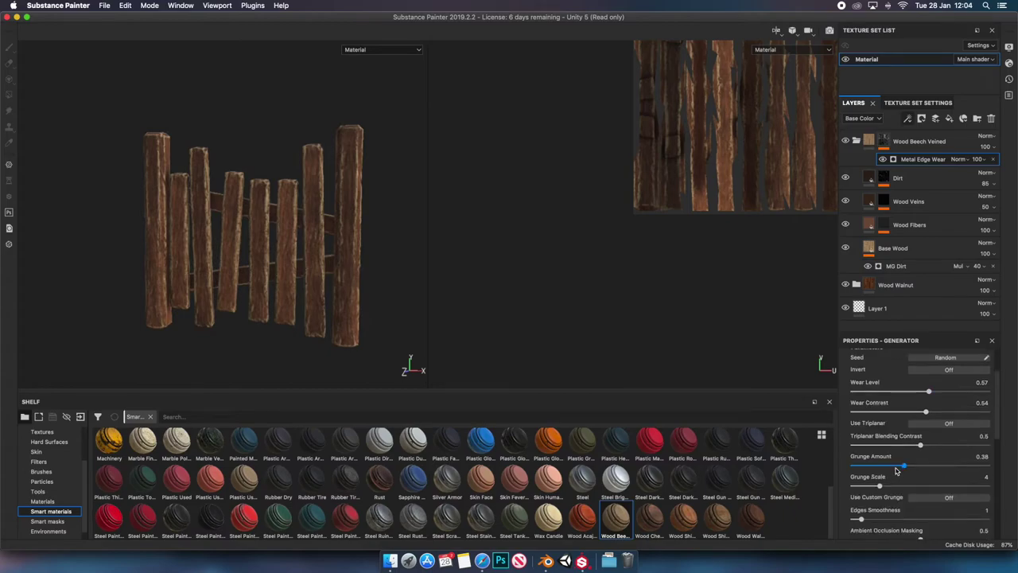
click(856, 141)
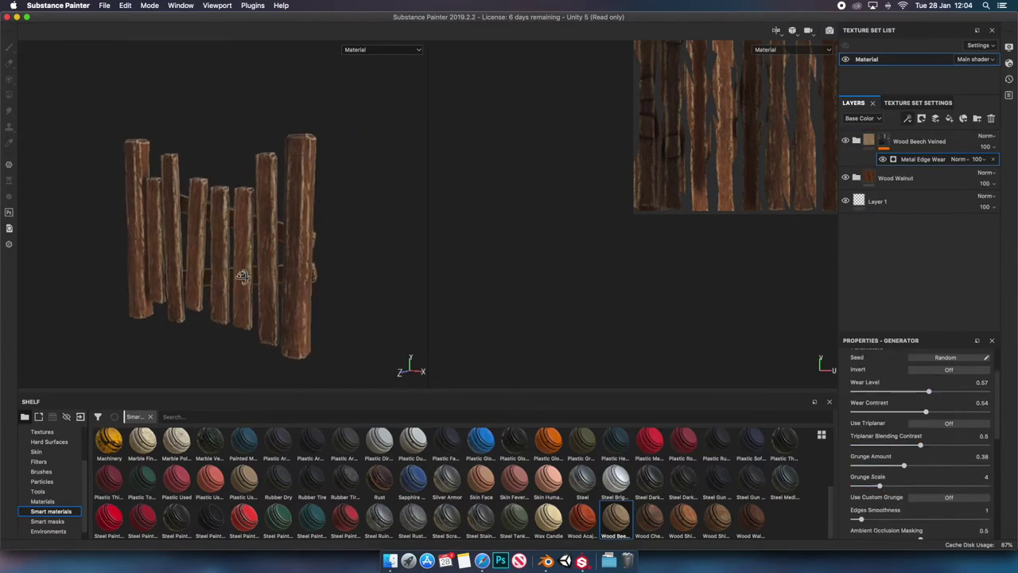
mouse_move(239, 222)
alt+mouse_down()
mouse_move(289, 204)
mouse_move(235, 222)
alt+mouse_up()
click(105, 5)
click(135, 174)
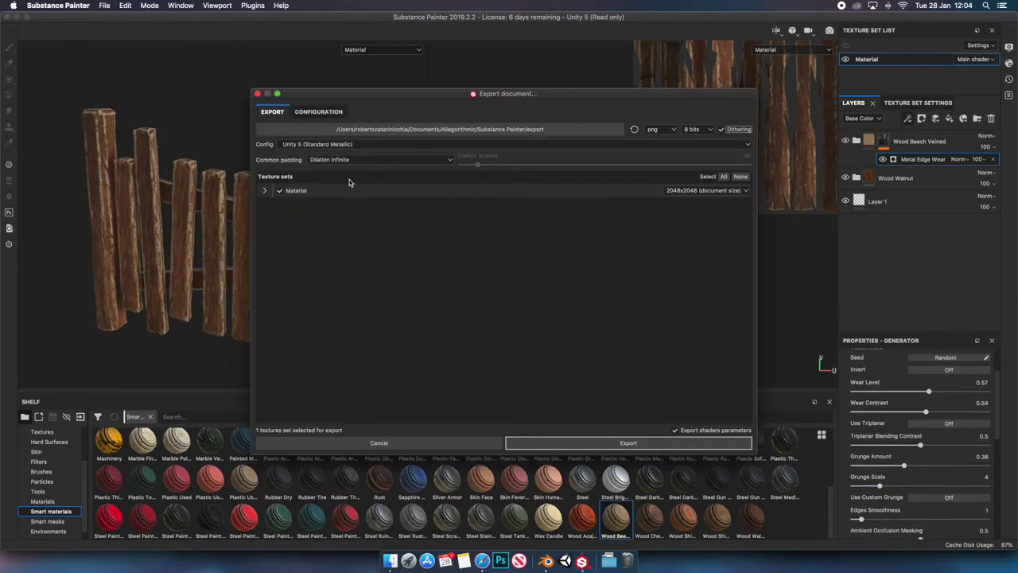
click(629, 443)
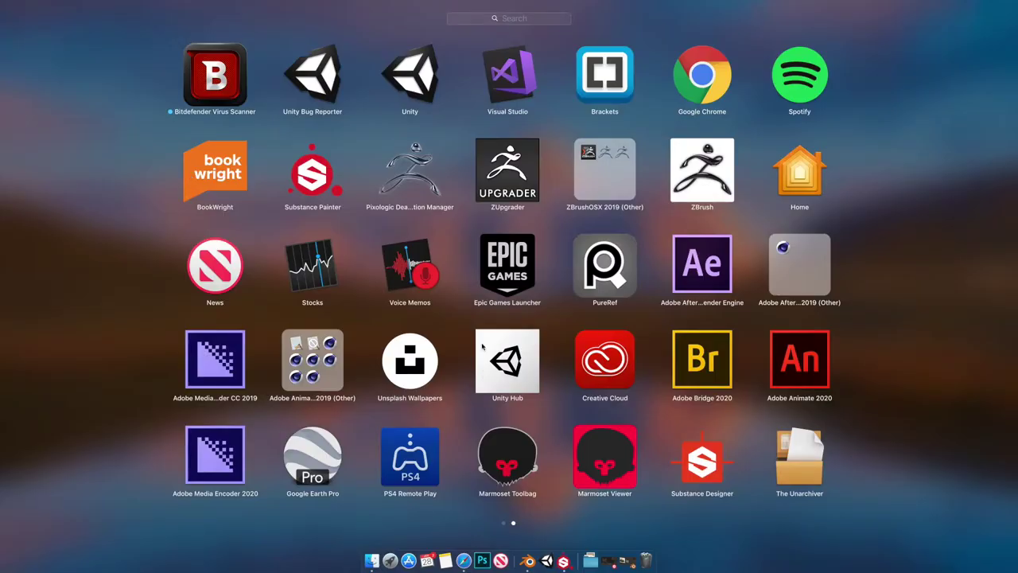
Step: Launch Unity Hub and create a new project from the 3D template
click(482, 346)
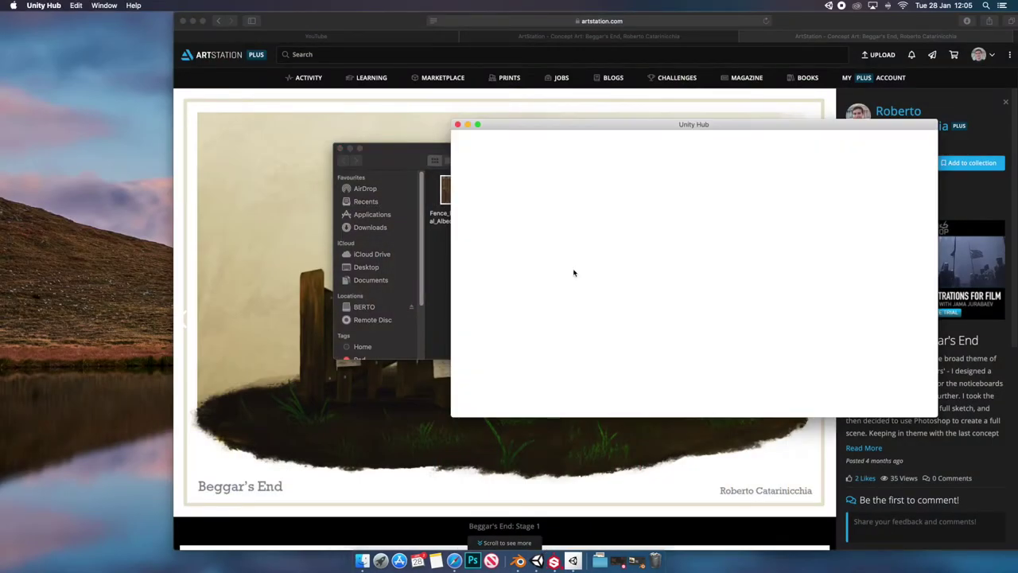
click(875, 185)
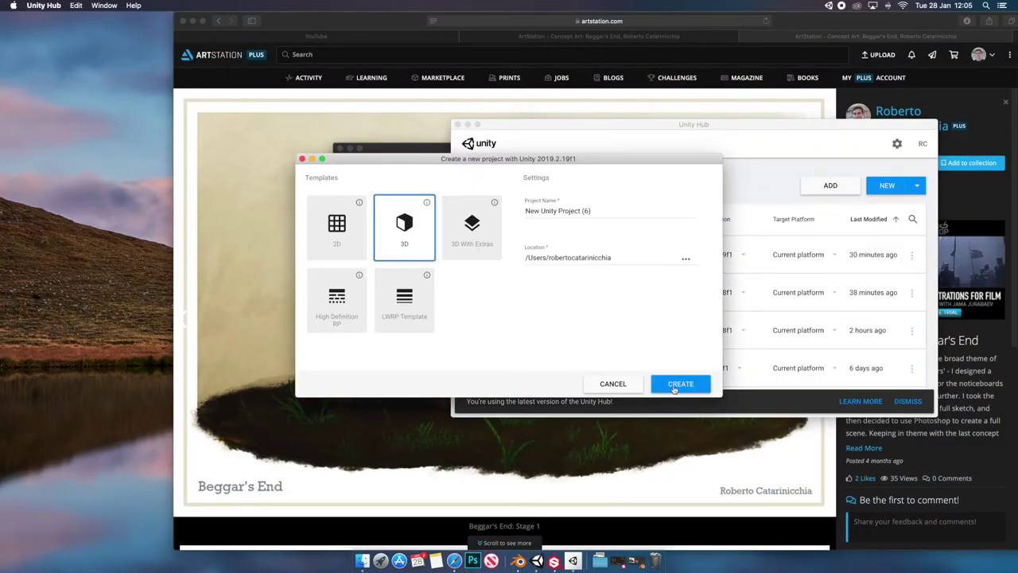
click(674, 389)
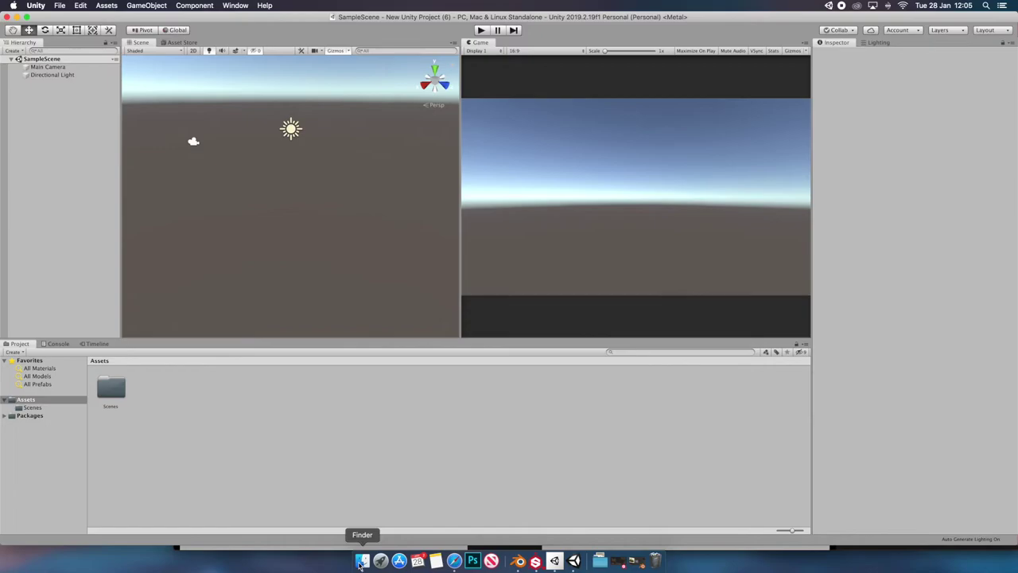
Step: Import the three fence textures and Fence_low model into Assets and place the fence in the scene
click(360, 562)
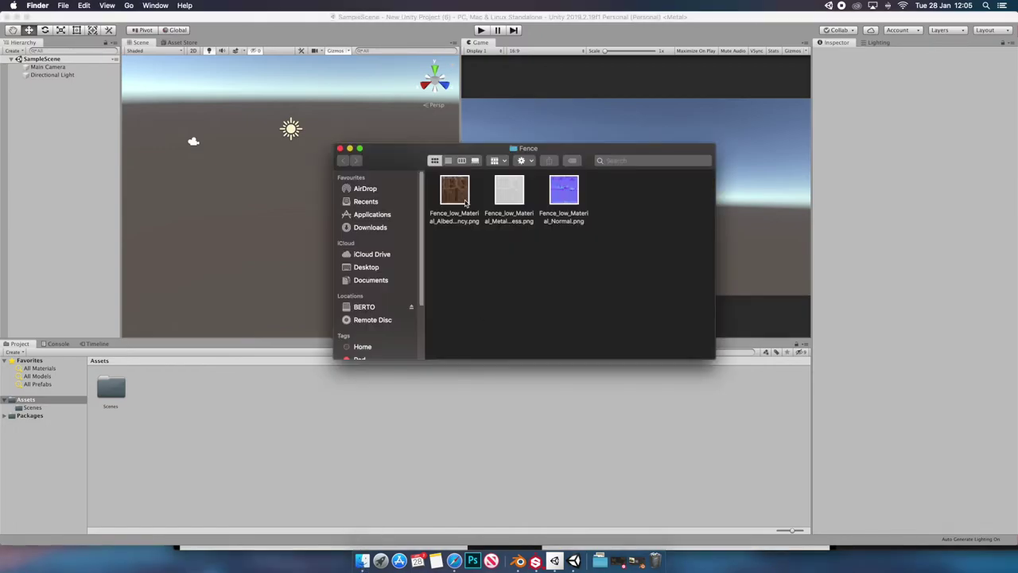
mouse_move(583, 252)
mouse_down()
mouse_move(422, 174)
mouse_move(187, 390)
mouse_up()
click(366, 267)
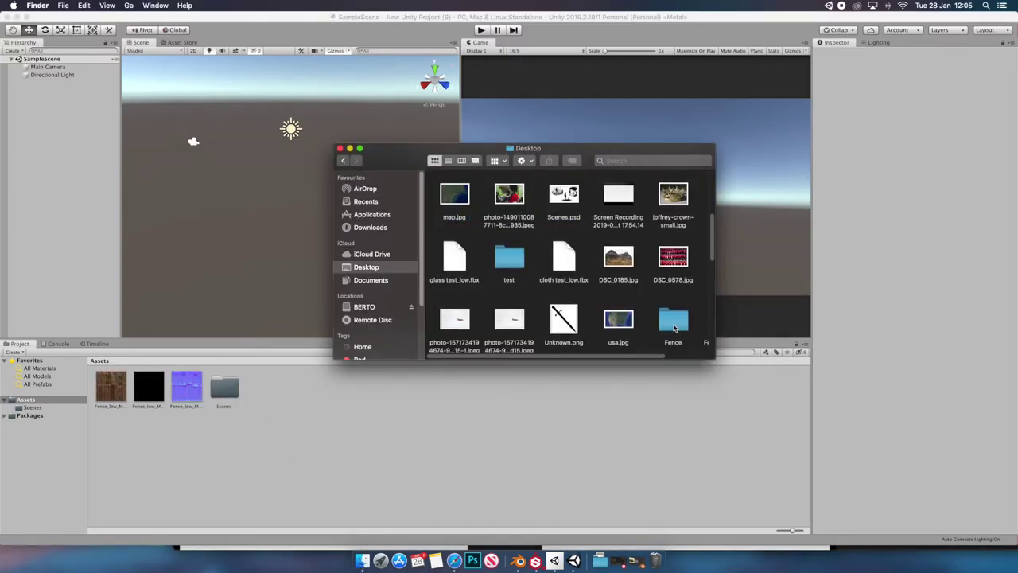
click(348, 161)
click(343, 161)
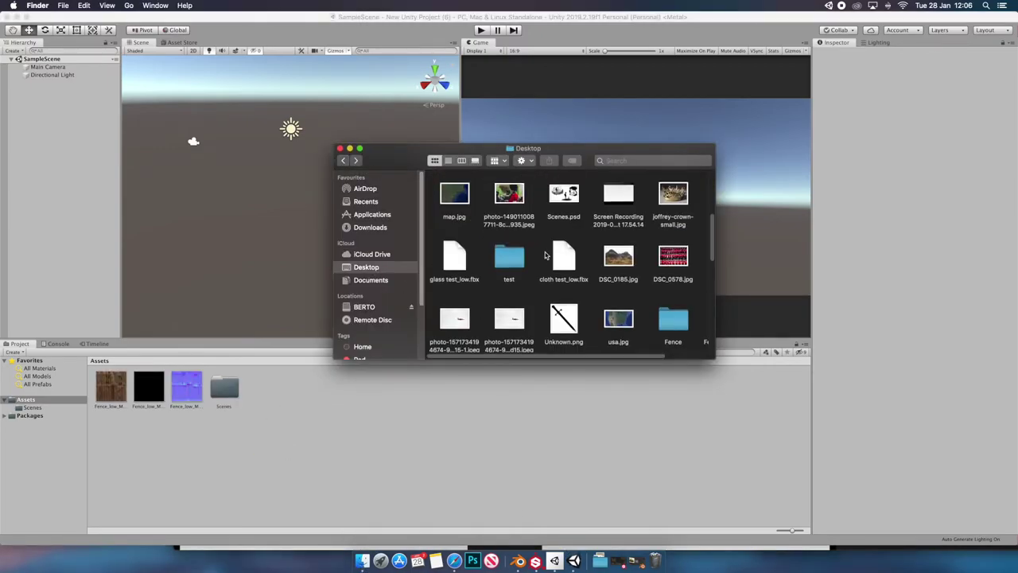
scroll(563, 320, down, 5)
scroll(563, 321, down, 5)
scroll(563, 321, down, 5)
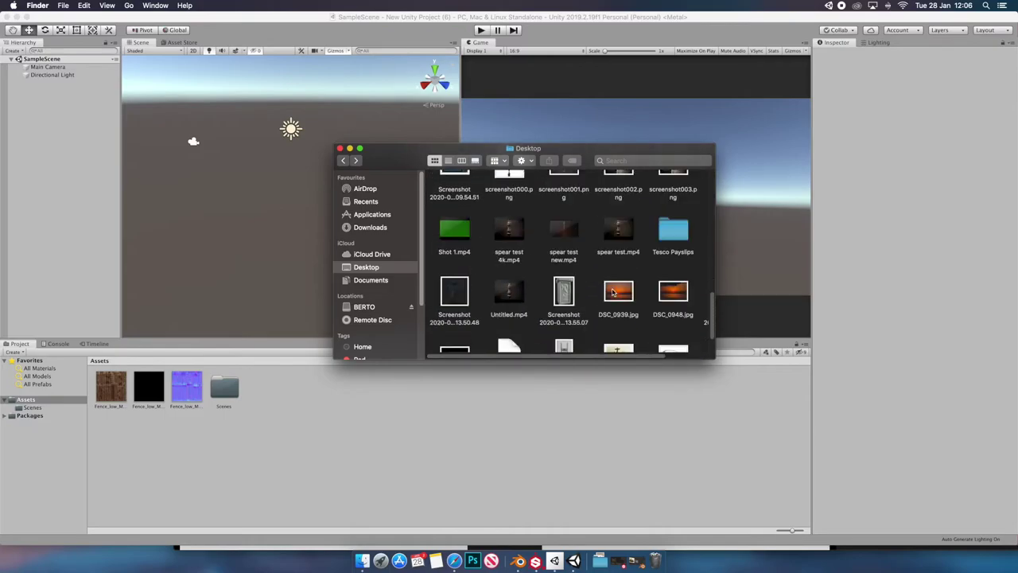
scroll(564, 320, down, 2)
drag(509, 269, 117, 396)
drag(282, 179, 282, 179)
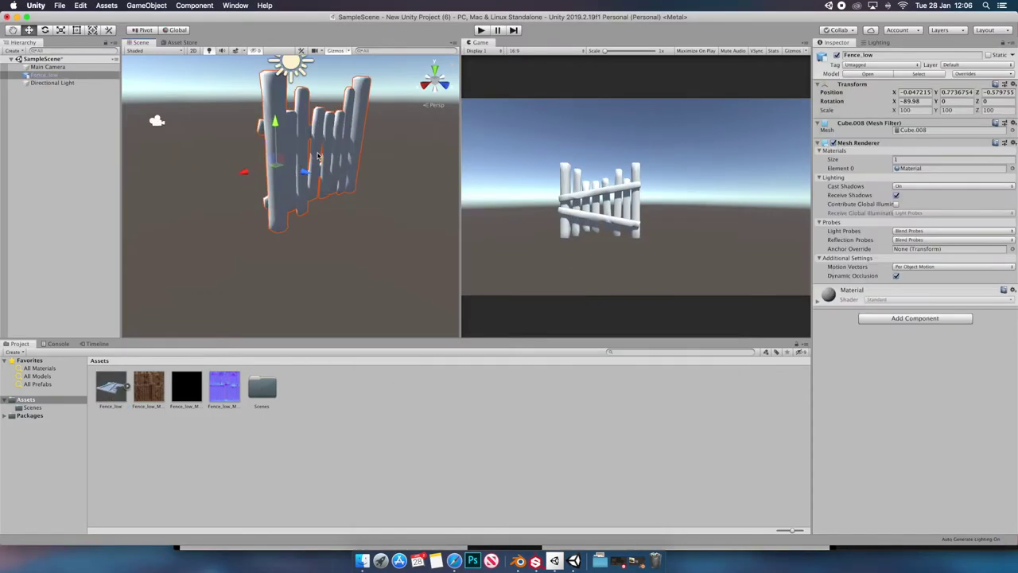
scroll(287, 199, up, 3)
Step: Create a material named Fence and assign its albedo, metallic and normal textures
right_click(324, 374)
click(478, 342)
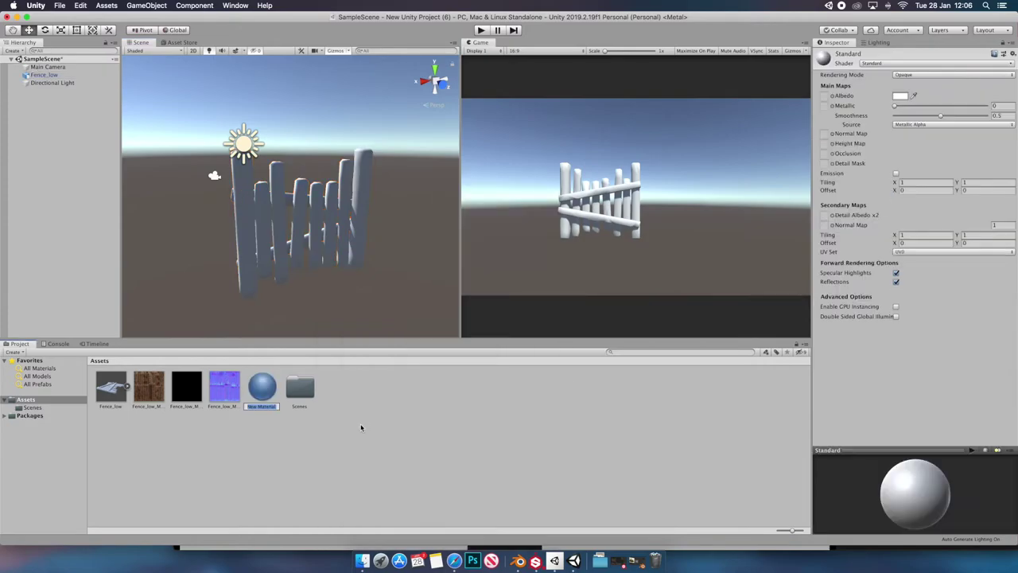
text(Fence)
key(Return)
mouse_move(186, 387)
mouse_down()
mouse_move(259, 417)
mouse_move(112, 387)
mouse_up()
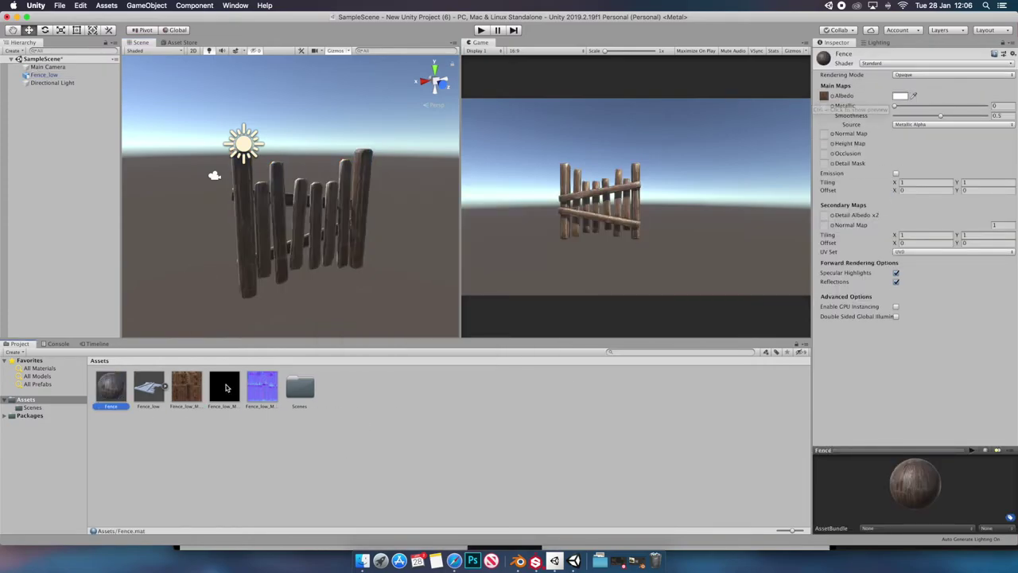
drag(825, 135, 825, 135)
alt+drag(278, 199, 159, 151)
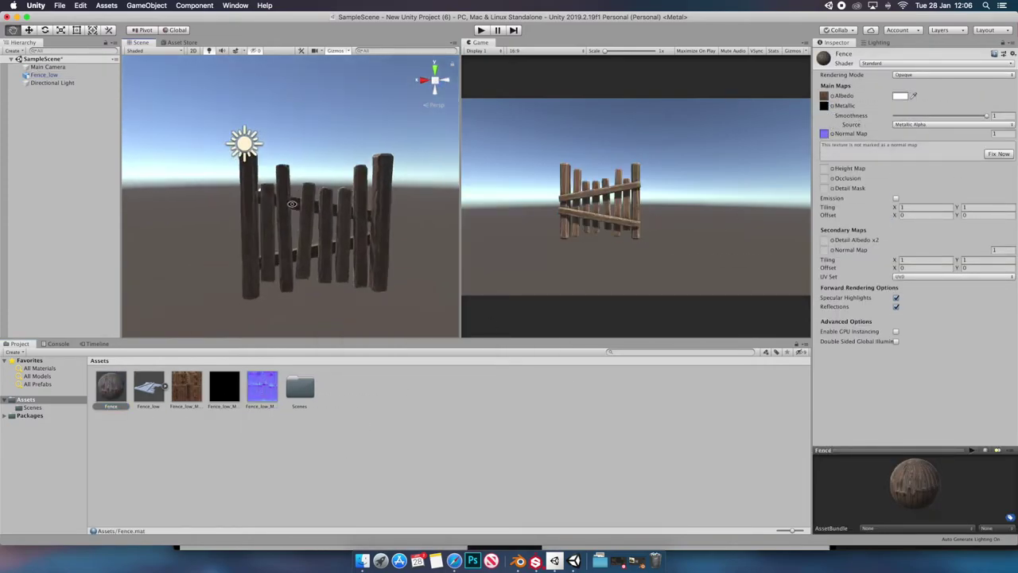
Step: Rotate the Directional Light to about -127.305, then return to Substance Painter
click(132, 151)
mouse_move(334, 207)
alt+mouse_down()
mouse_move(398, 199)
mouse_move(278, 215)
alt+mouse_up()
scroll(725, 210, up, 3)
scroll(726, 210, down, 3)
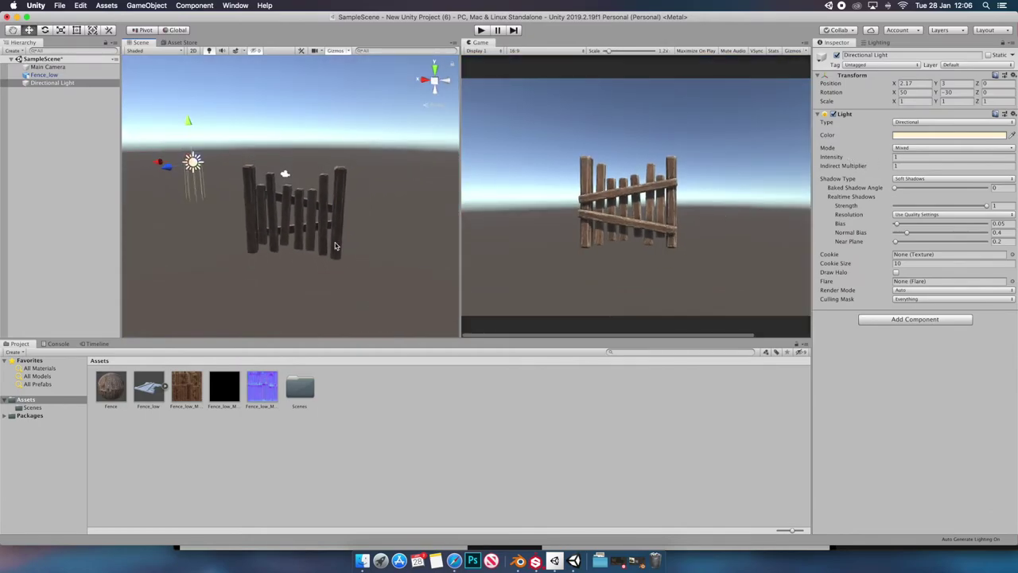
key(e)
mouse_move(215, 167)
mouse_down()
mouse_move(264, 178)
mouse_move(340, 147)
mouse_move(282, 208)
mouse_move(246, 220)
mouse_move(409, 245)
mouse_up()
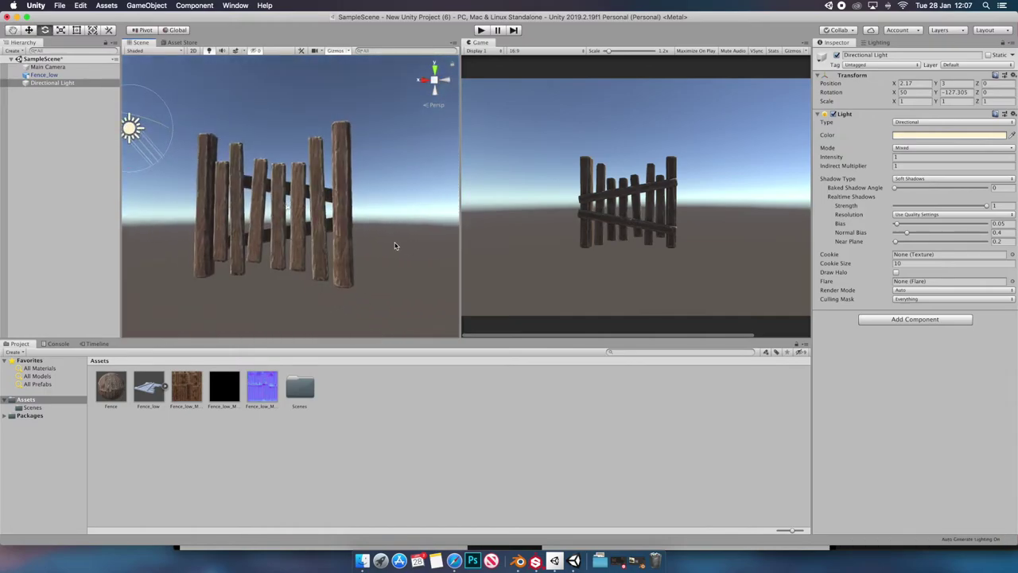
click(381, 561)
click(535, 561)
Step: Create a new export folder named 'marerial' as the texture output location
click(199, 163)
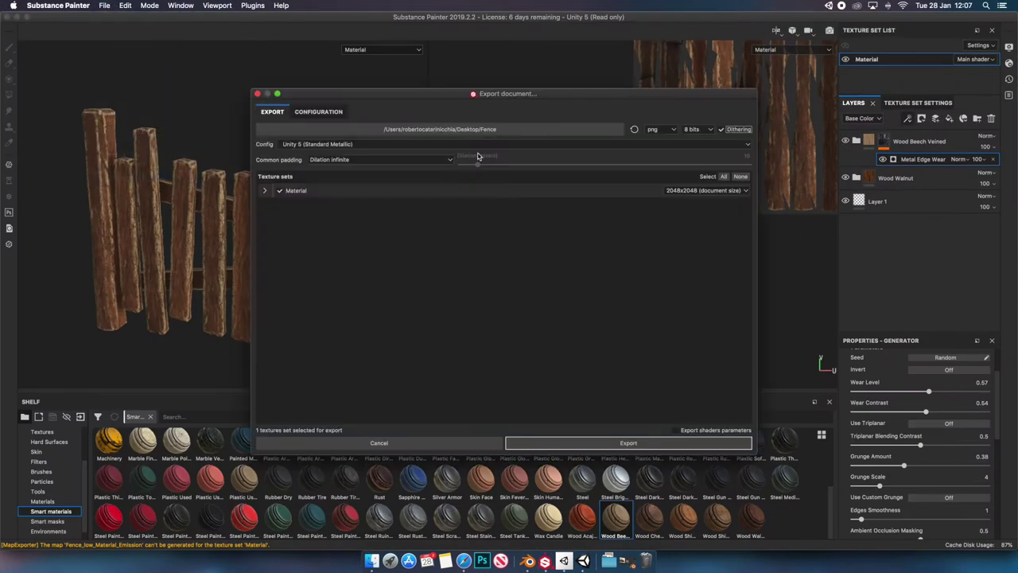
click(477, 129)
click(312, 334)
text(marerial)
key(Return)
Step: Export the fence textures with the PBR SpecularGloss preset and open the output folder
click(655, 334)
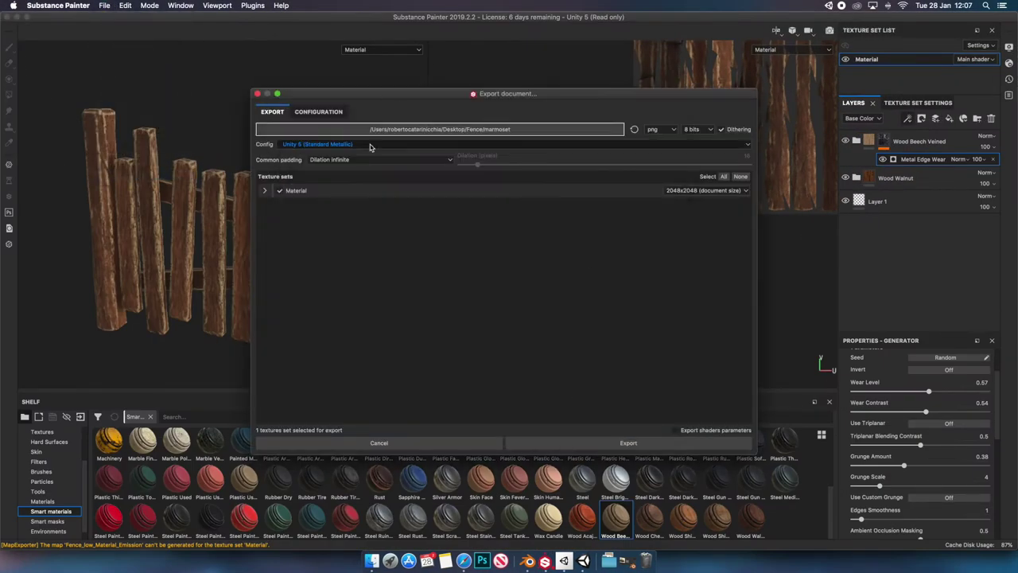
click(629, 442)
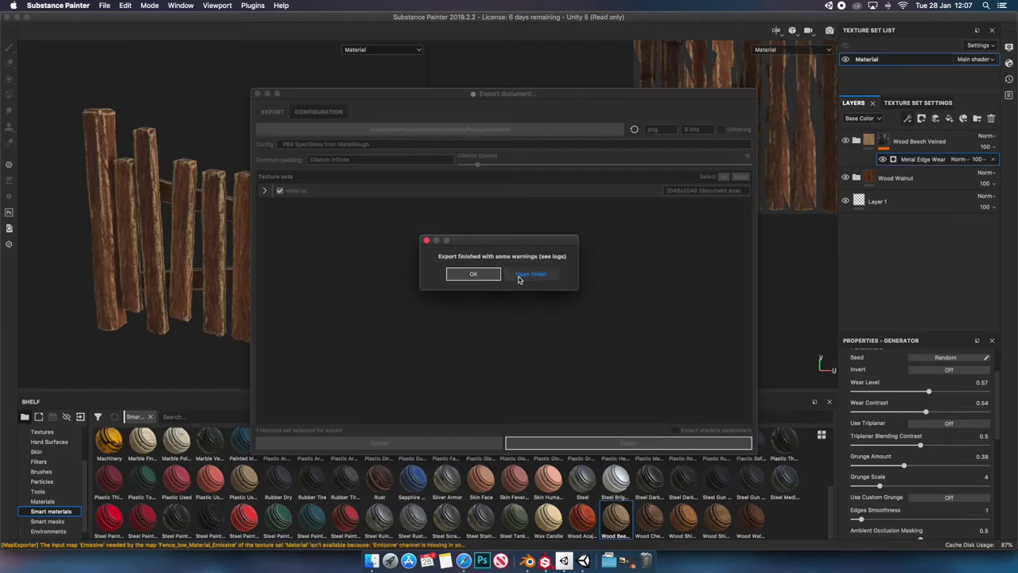
click(469, 275)
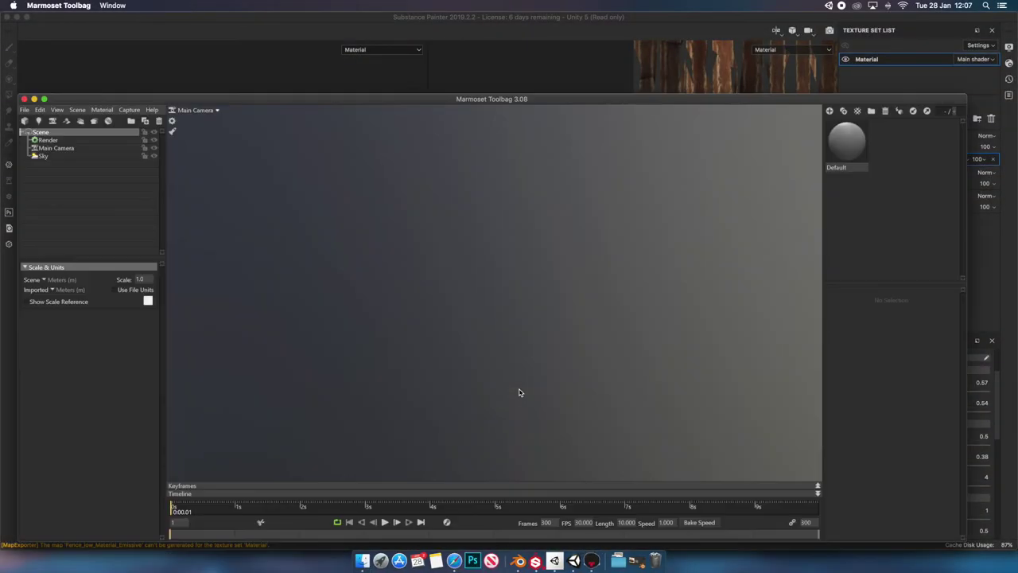
click(24, 110)
click(35, 185)
Step: Import the fence mesh and drop the exported texture files onto its material
click(716, 361)
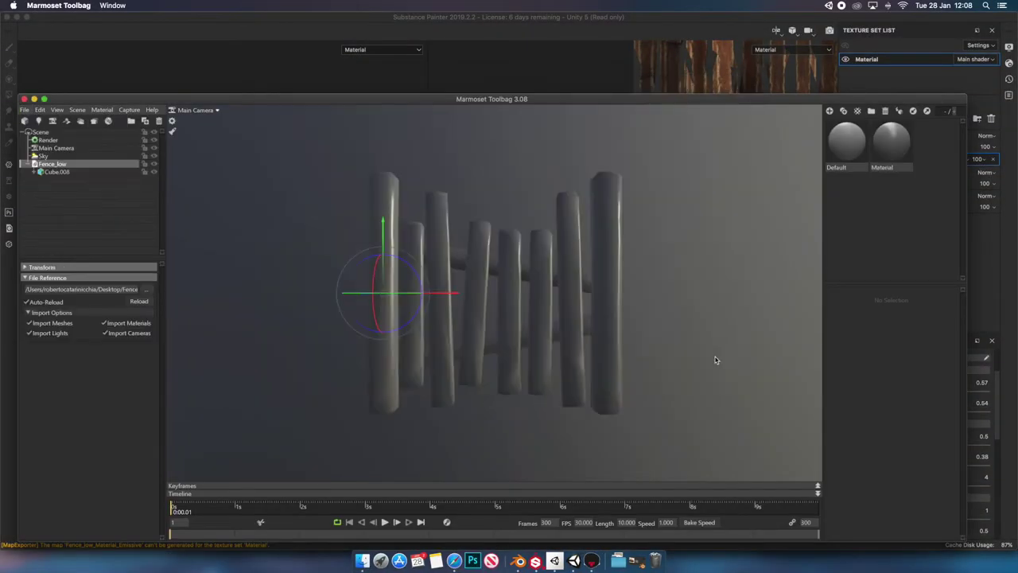
click(848, 147)
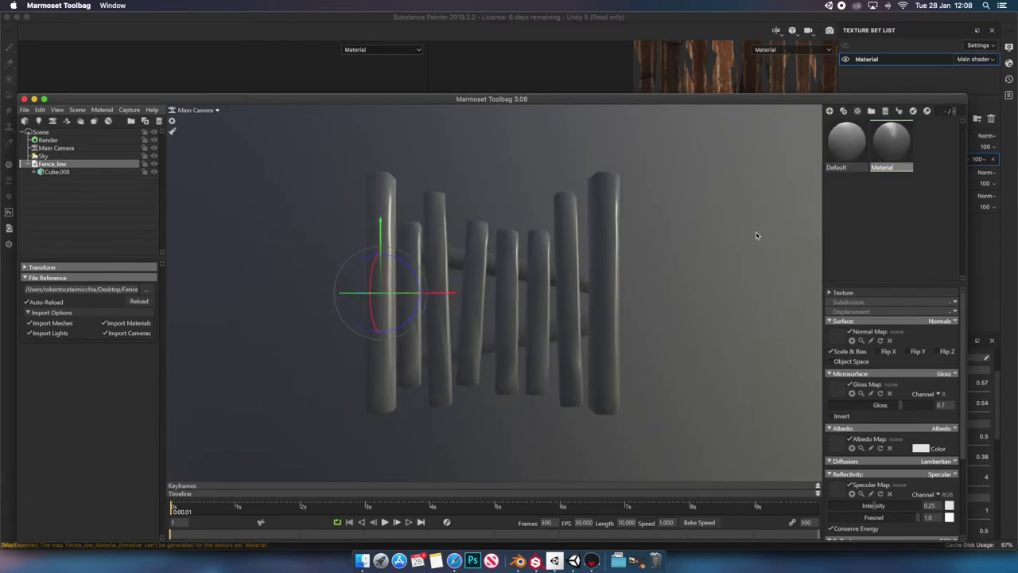
key(super+Tab)
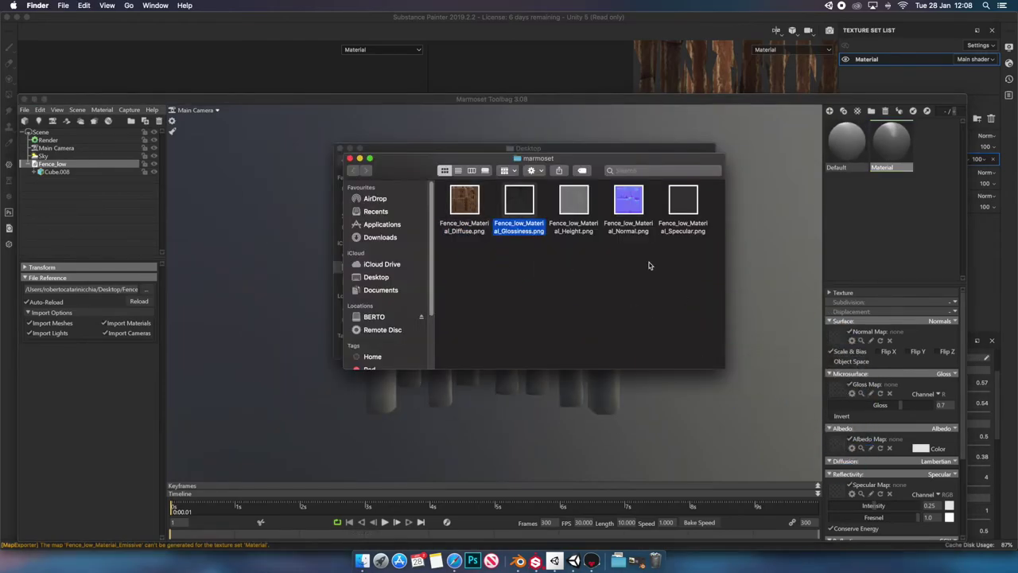
drag(846, 493, 843, 495)
drag(637, 390, 549, 342)
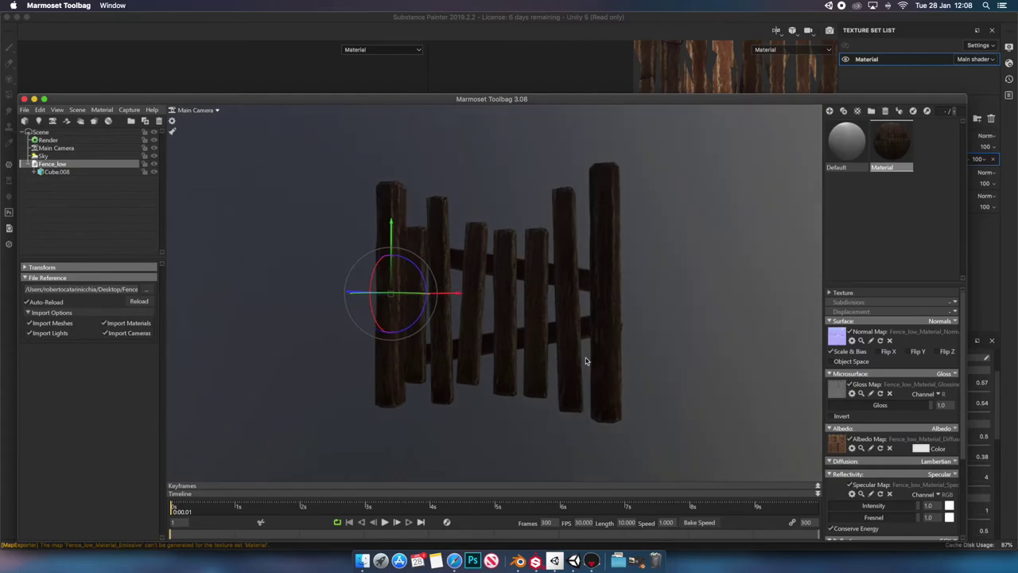
Step: Pick a new sky preset and set the Backdrop Mode to Color
click(62, 156)
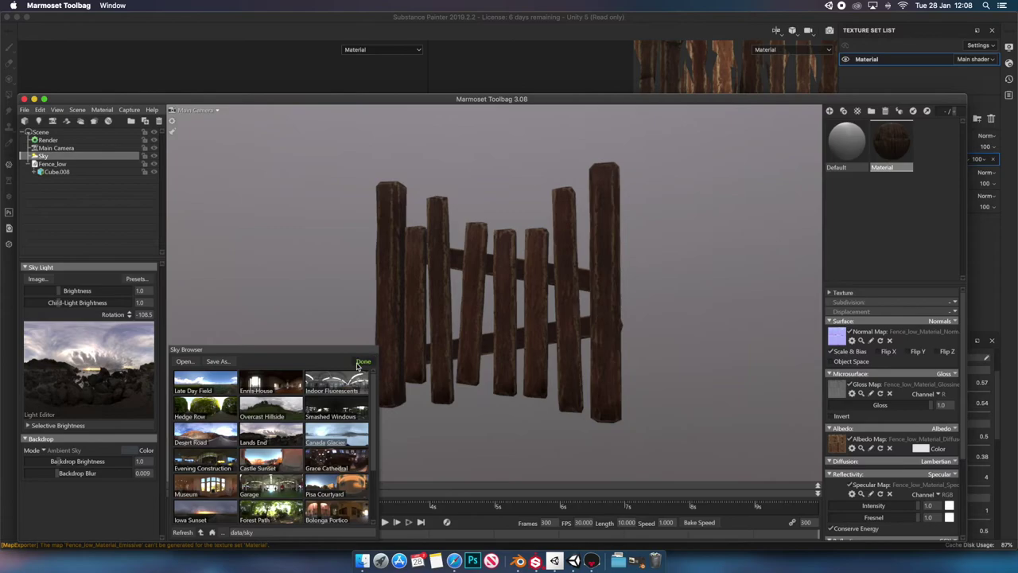
click(362, 361)
click(68, 450)
click(59, 455)
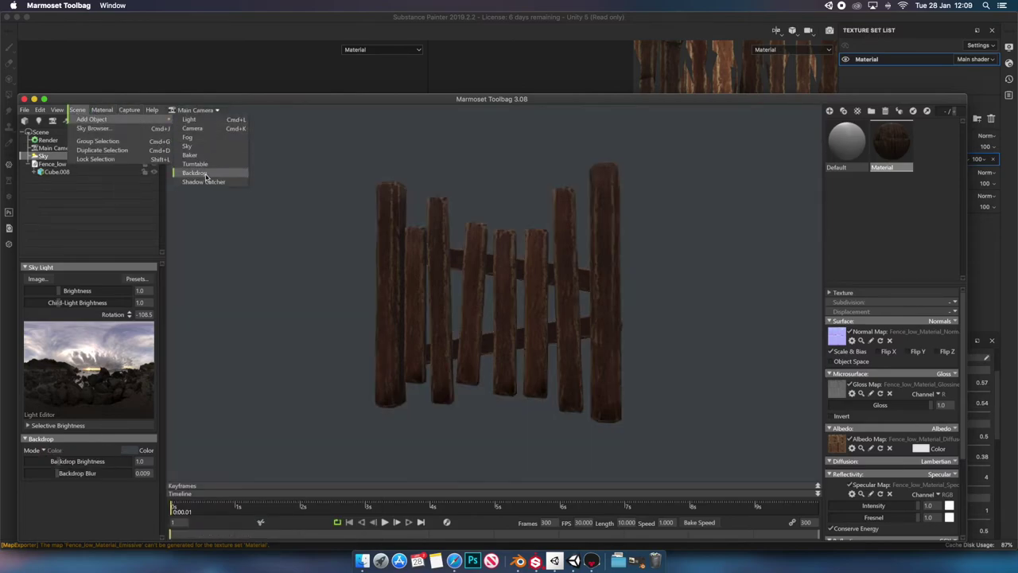
Step: Add a Shadow Catcher ground plane and a light, giving the light a pink colour
click(204, 181)
click(77, 110)
click(189, 120)
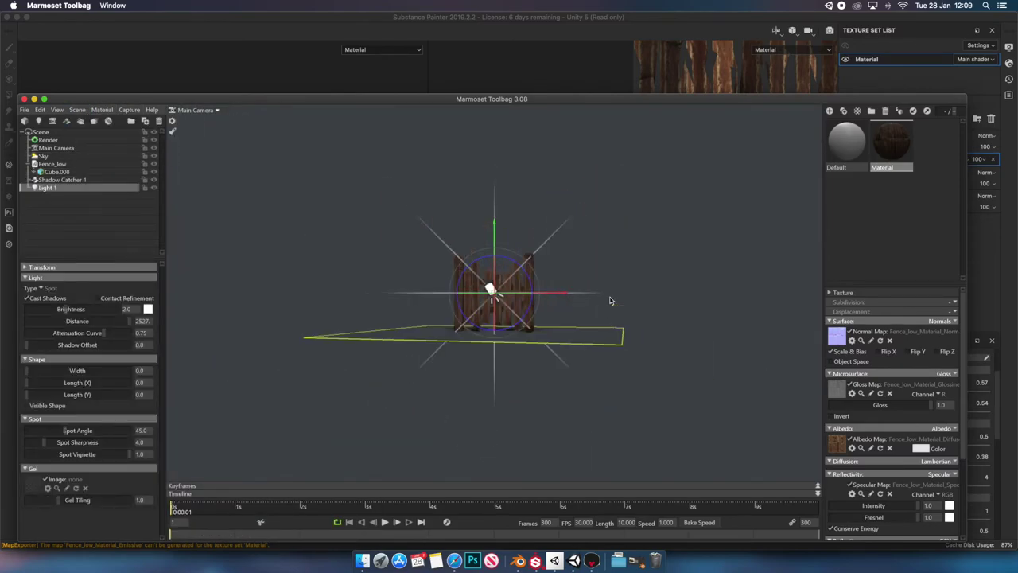
drag(610, 301, 78, 161)
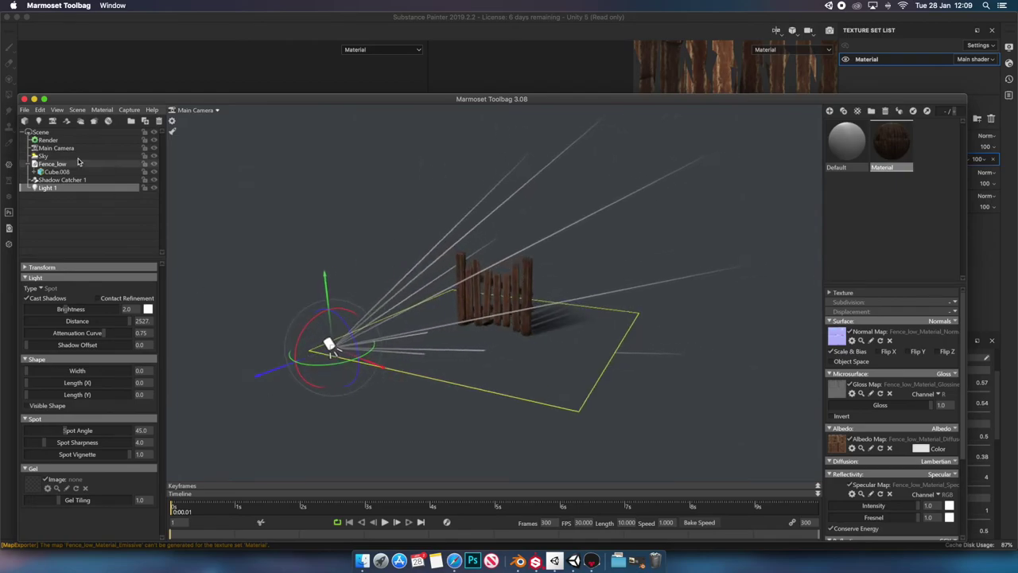
click(148, 309)
click(396, 414)
Step: Move the light copy to the fence's right near the ground and raise its brightness
drag(390, 416, 276, 276)
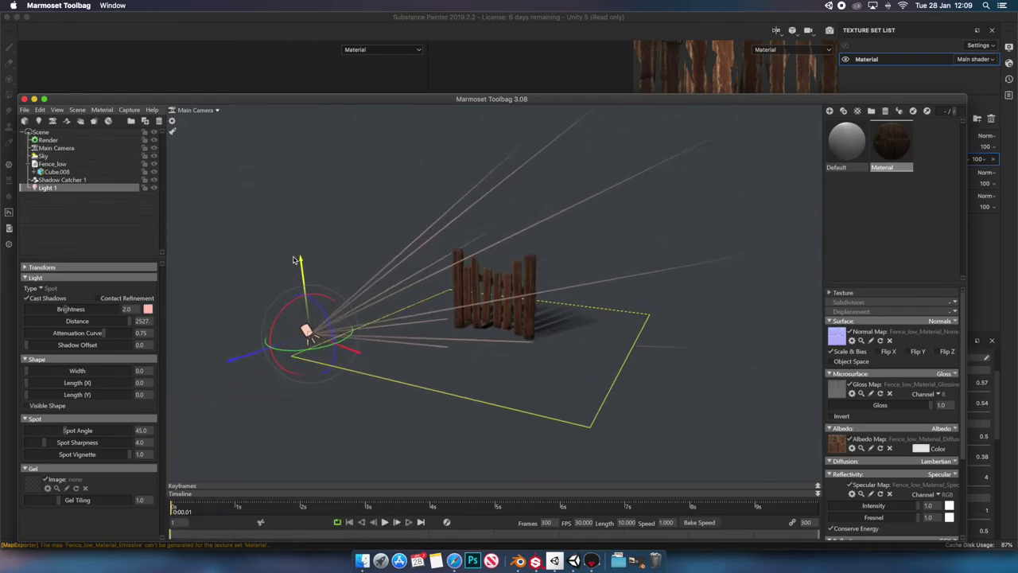
mouse_move(353, 309)
mouse_down()
mouse_move(737, 259)
mouse_move(700, 264)
mouse_up()
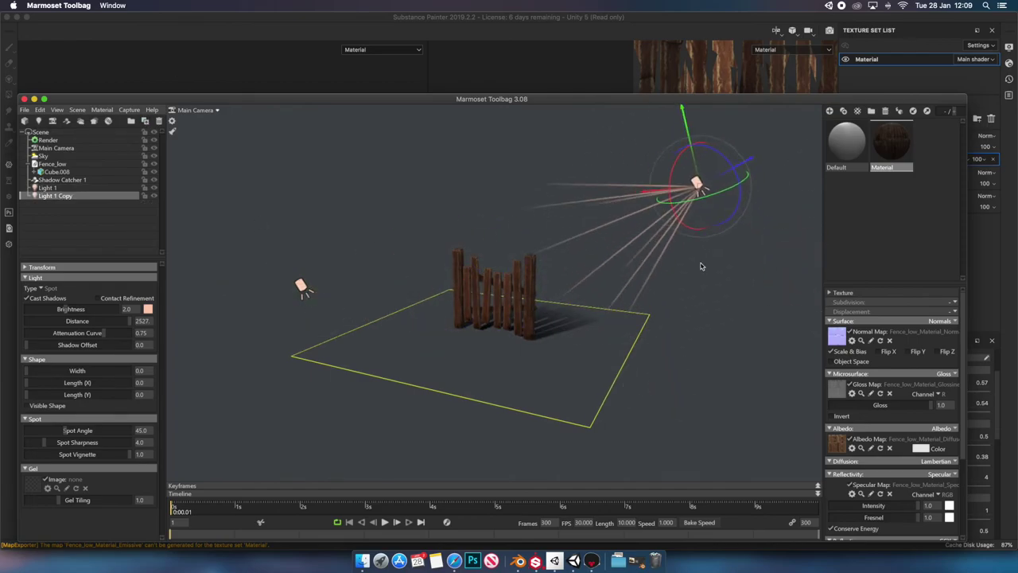
scroll(700, 263, down, 5)
mouse_move(702, 196)
mouse_down()
mouse_move(631, 238)
mouse_move(602, 274)
mouse_up()
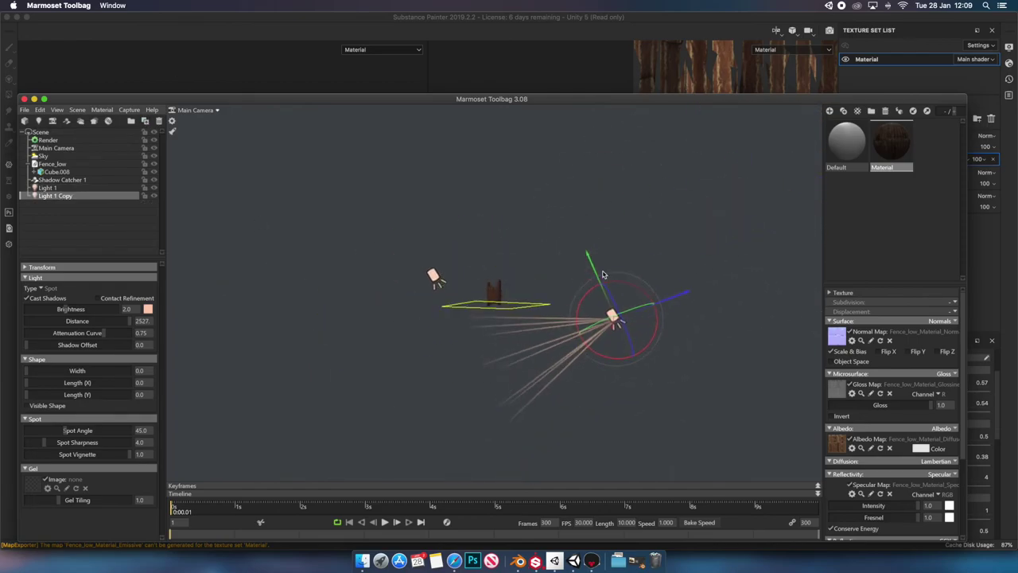
drag(579, 365, 568, 357)
scroll(212, 354, up, 5)
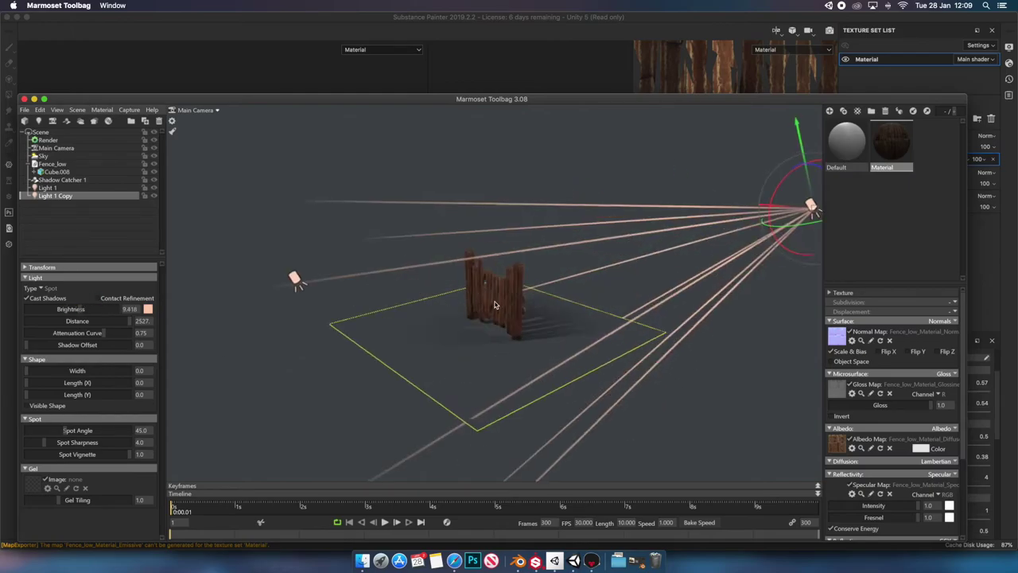
drag(78, 309, 87, 309)
click(148, 308)
click(303, 334)
scroll(302, 334, down, 5)
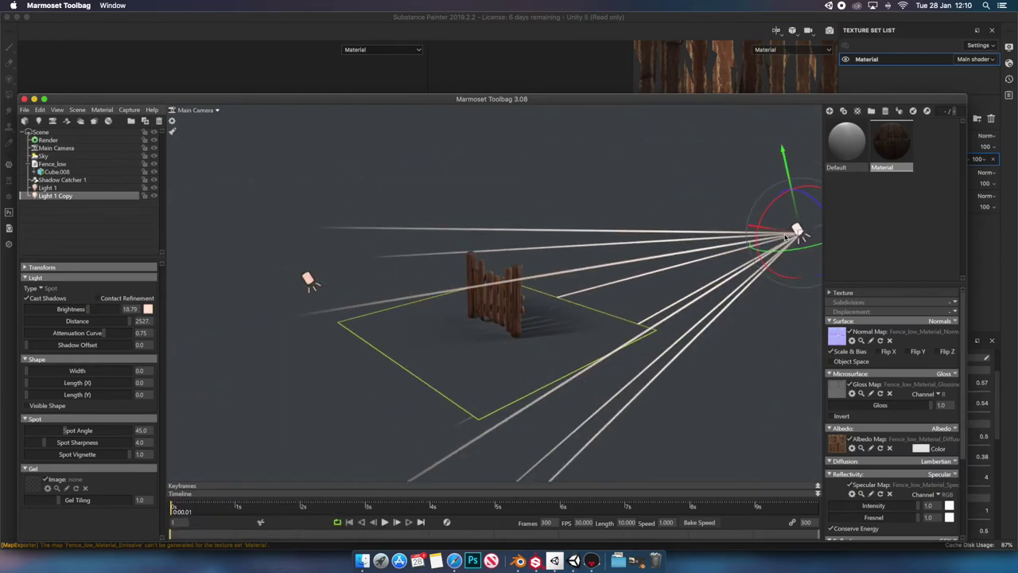
drag(795, 231, 568, 266)
Step: Set the backdrop colour to black
click(716, 263)
scroll(568, 266, up, 5)
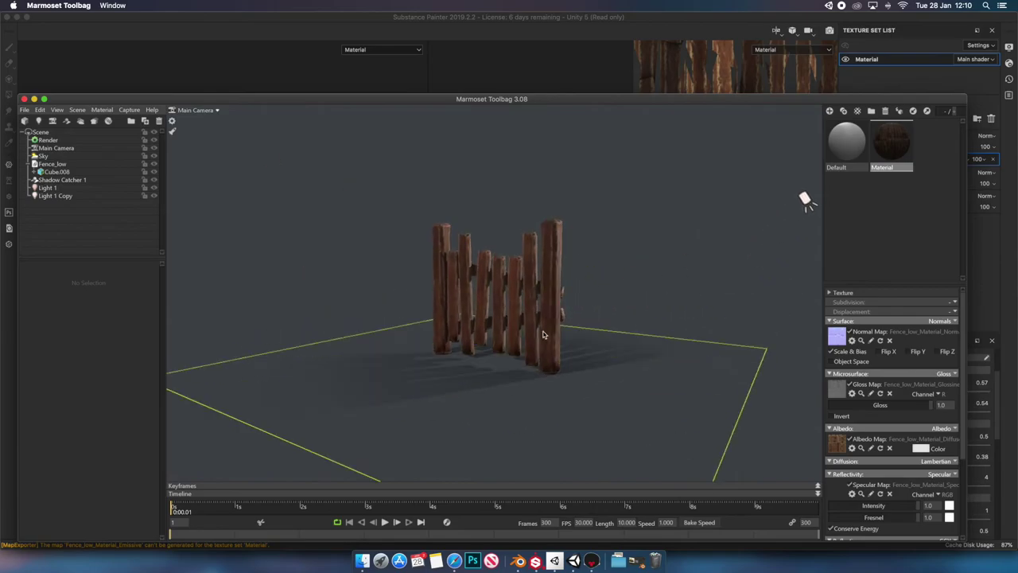
click(146, 451)
click(806, 200)
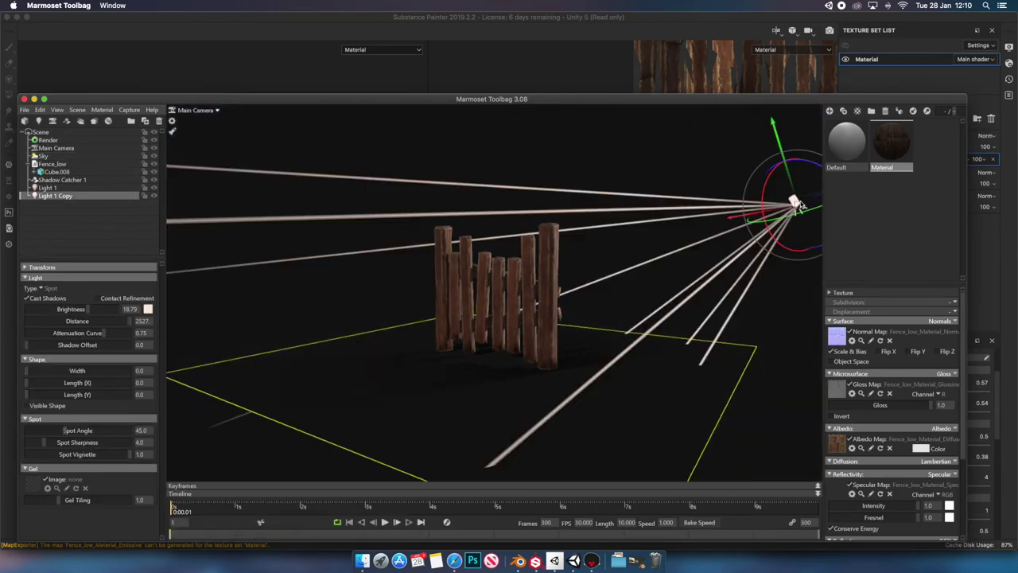
Step: Give the copied light a warm orange colour and shorten the first copy's reach distance
click(148, 309)
click(206, 412)
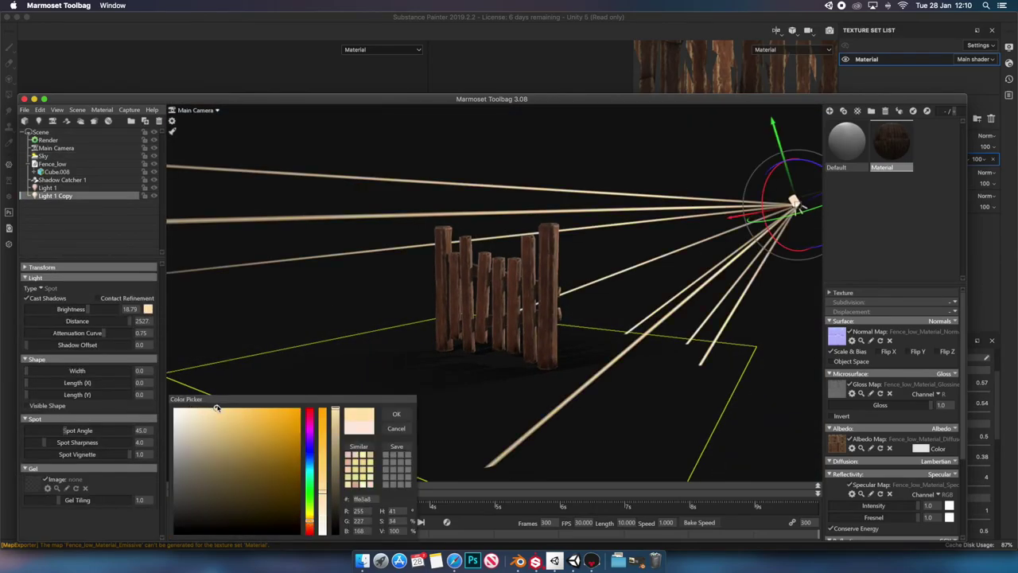
click(396, 414)
mouse_move(742, 218)
mouse_down()
mouse_move(492, 141)
mouse_move(506, 287)
mouse_move(673, 326)
mouse_up()
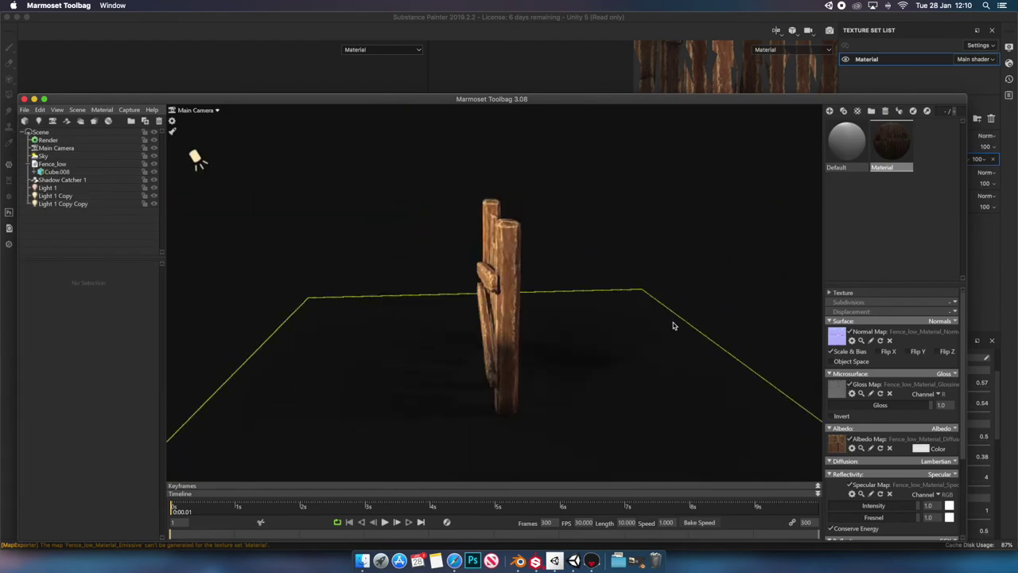
click(55, 195)
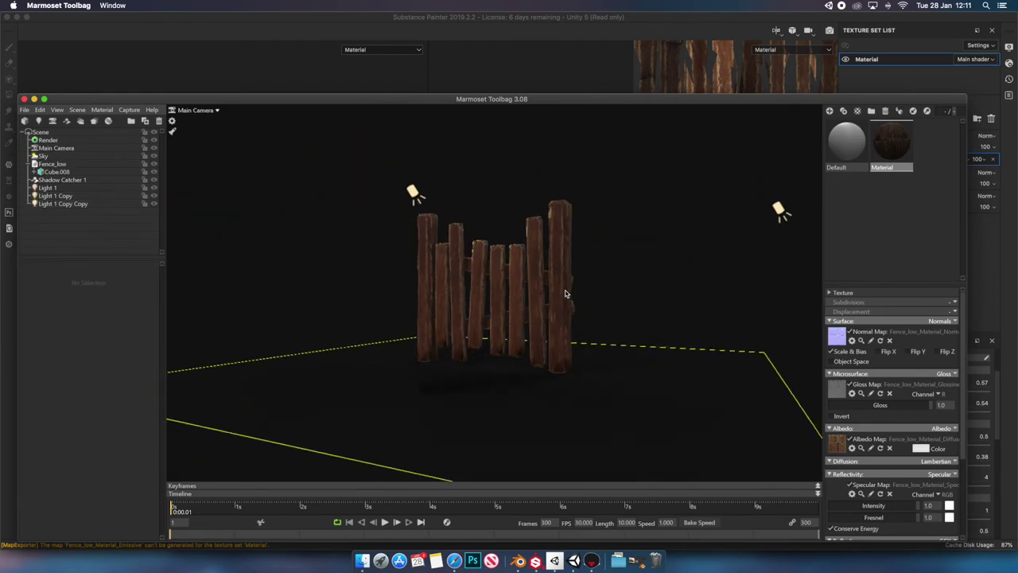
drag(131, 321, 117, 321)
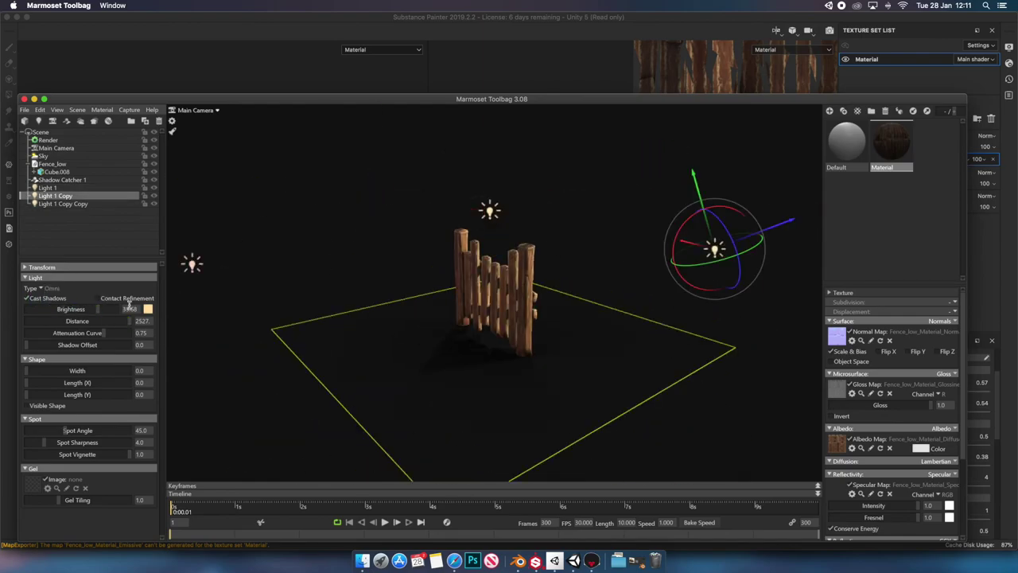
click(148, 309)
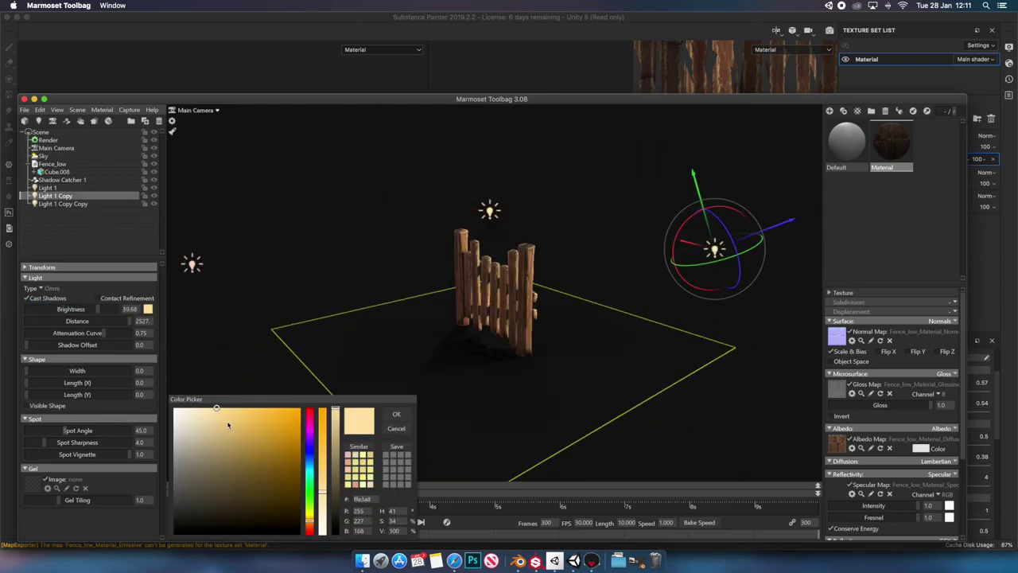
click(396, 414)
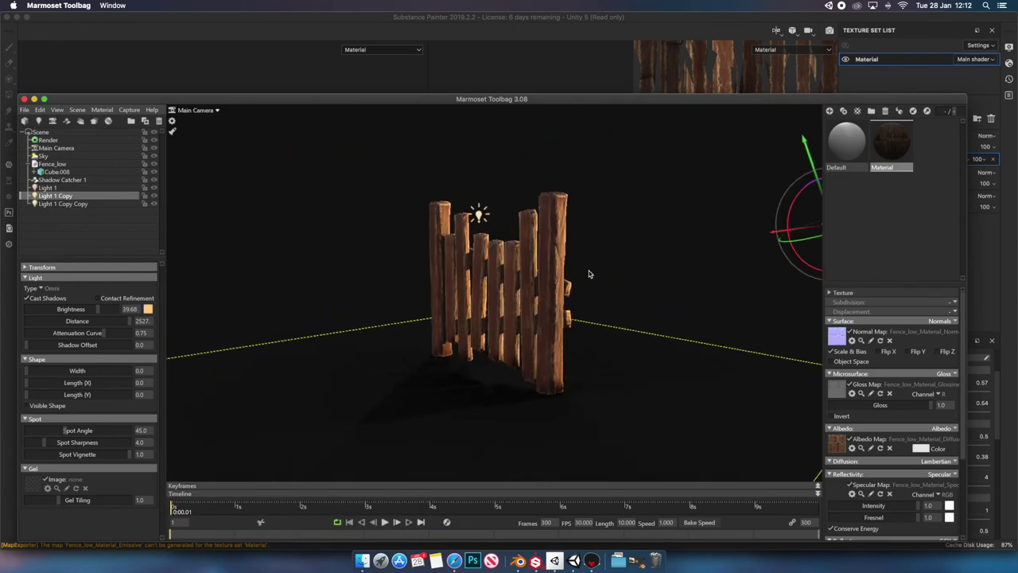
drag(589, 274, 635, 277)
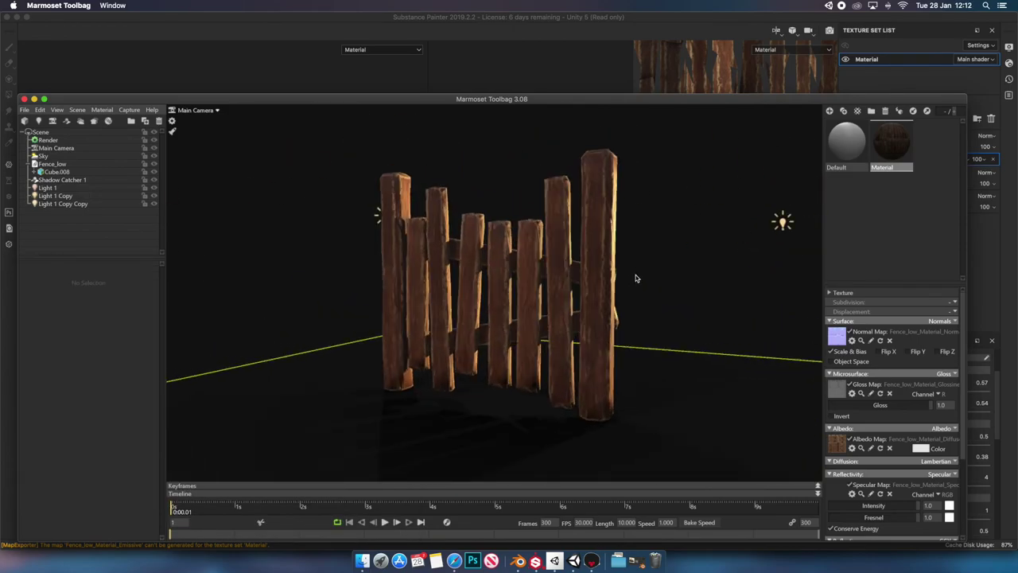
click(87, 139)
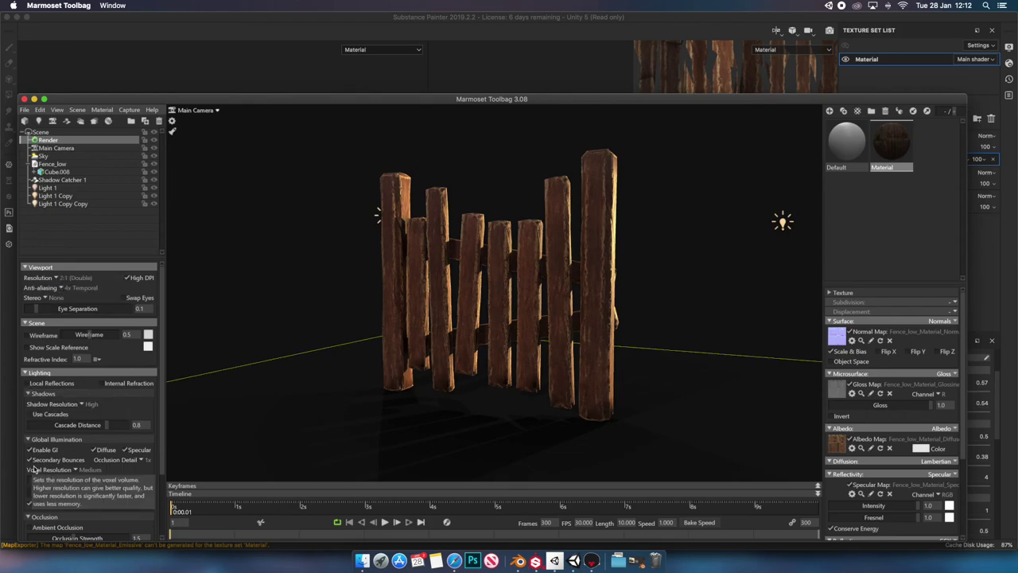
Step: Frame the fence with the camera and capture the final render with Image & Open
scroll(112, 452, down, 3)
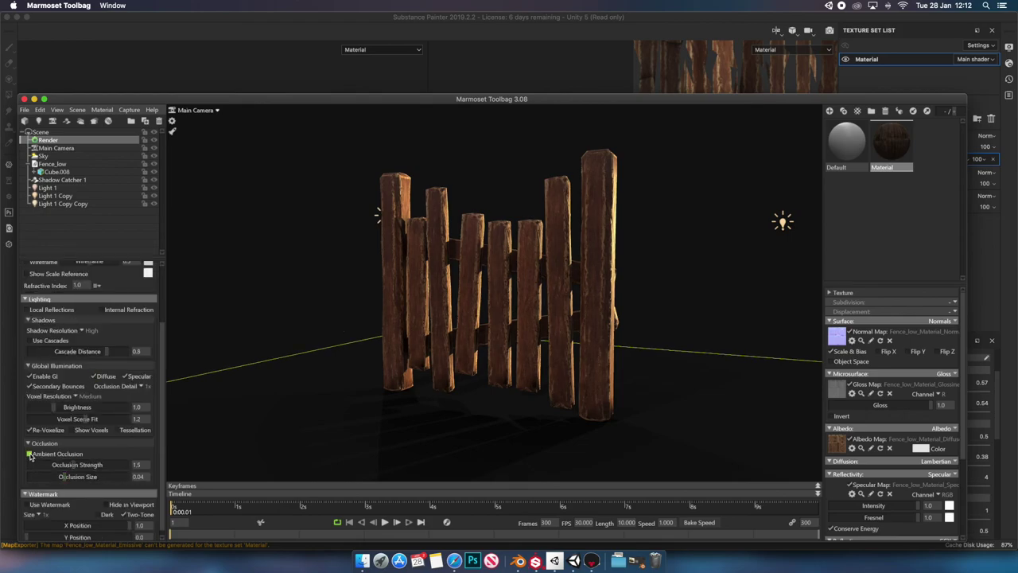
drag(305, 254, 284, 263)
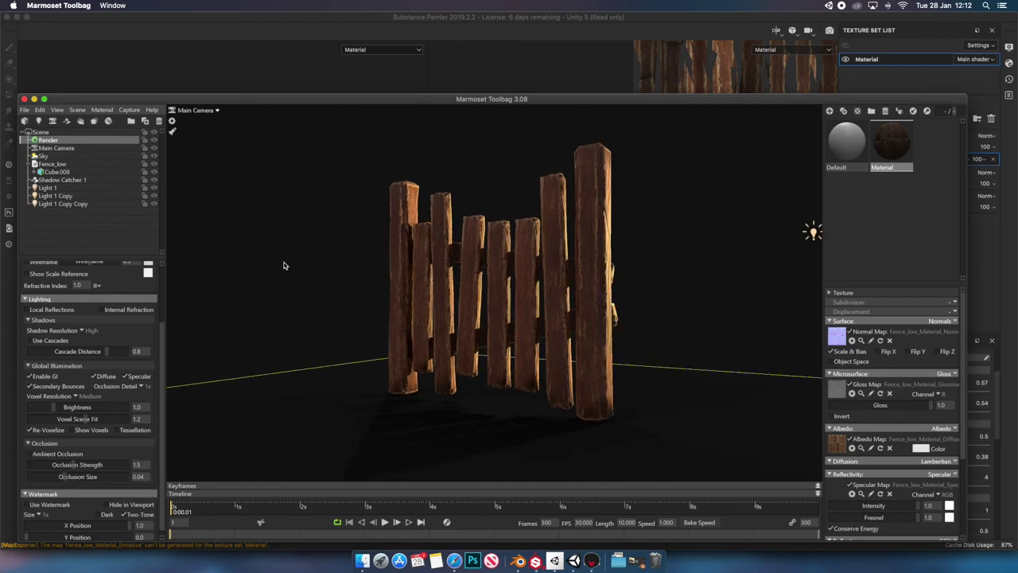
click(129, 110)
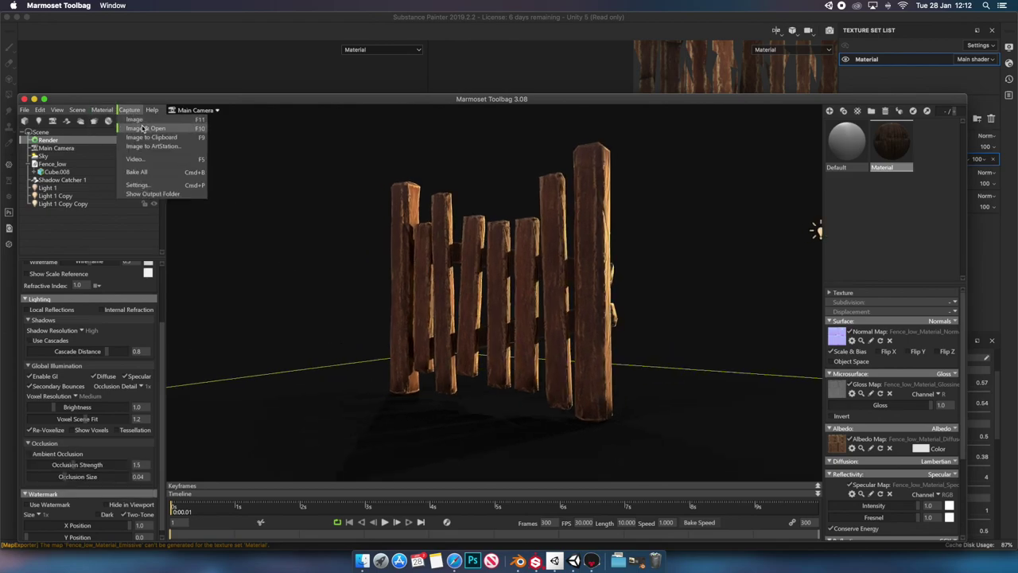
click(142, 128)
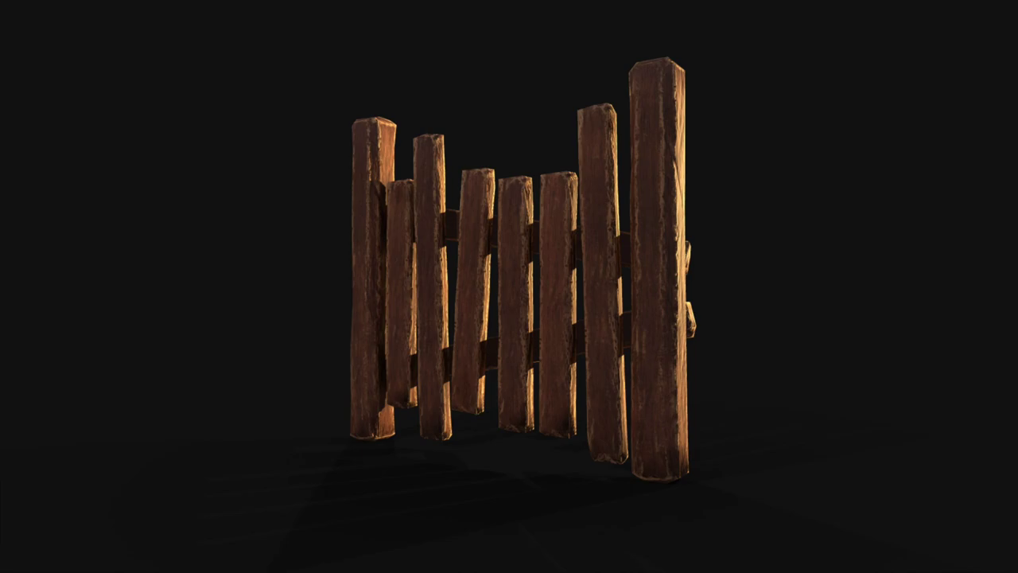